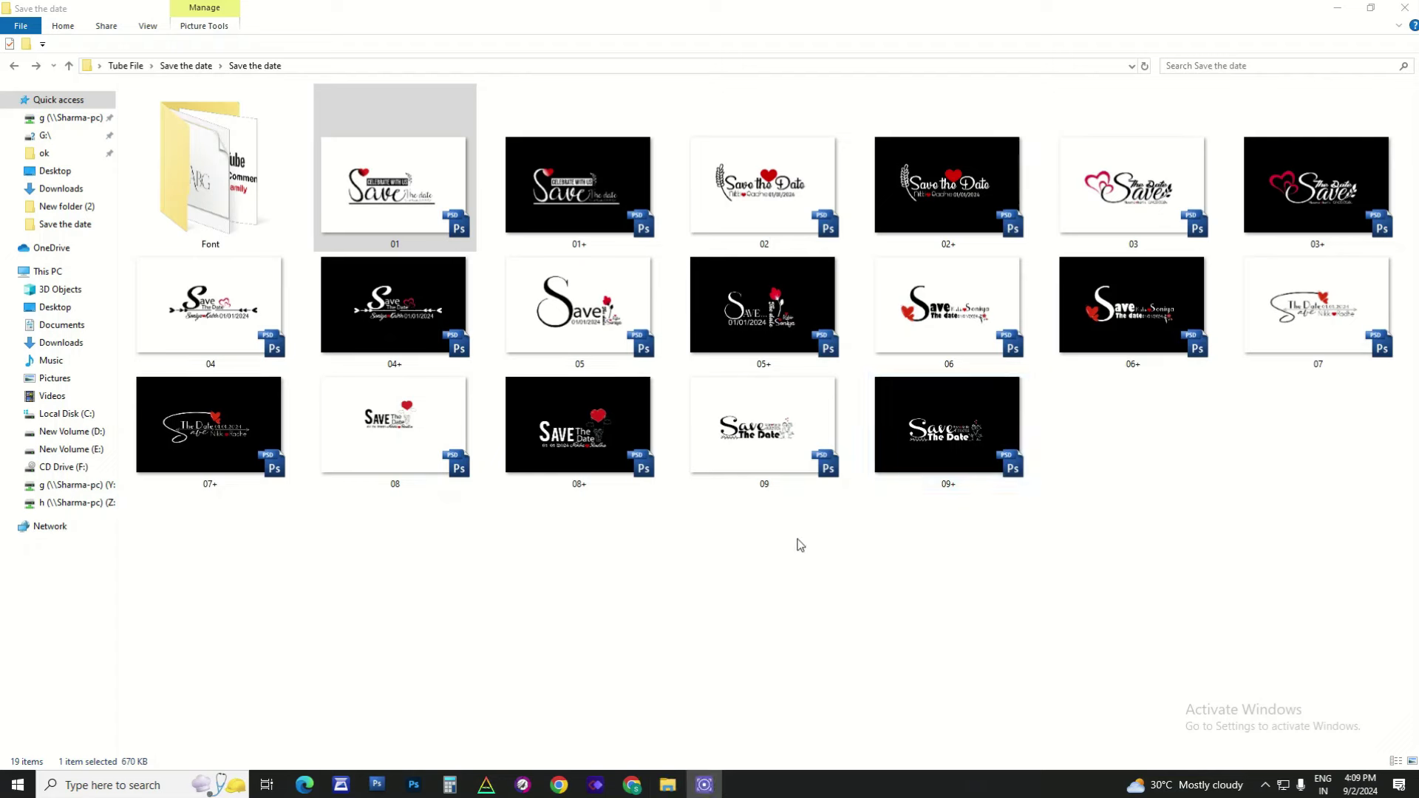
# - Clear the file selection in the Save the date folder and open 01.psd in Picasa Photo Viewer
pyautogui.moveTo(184, 575); pyautogui.dragTo(1417, 120)
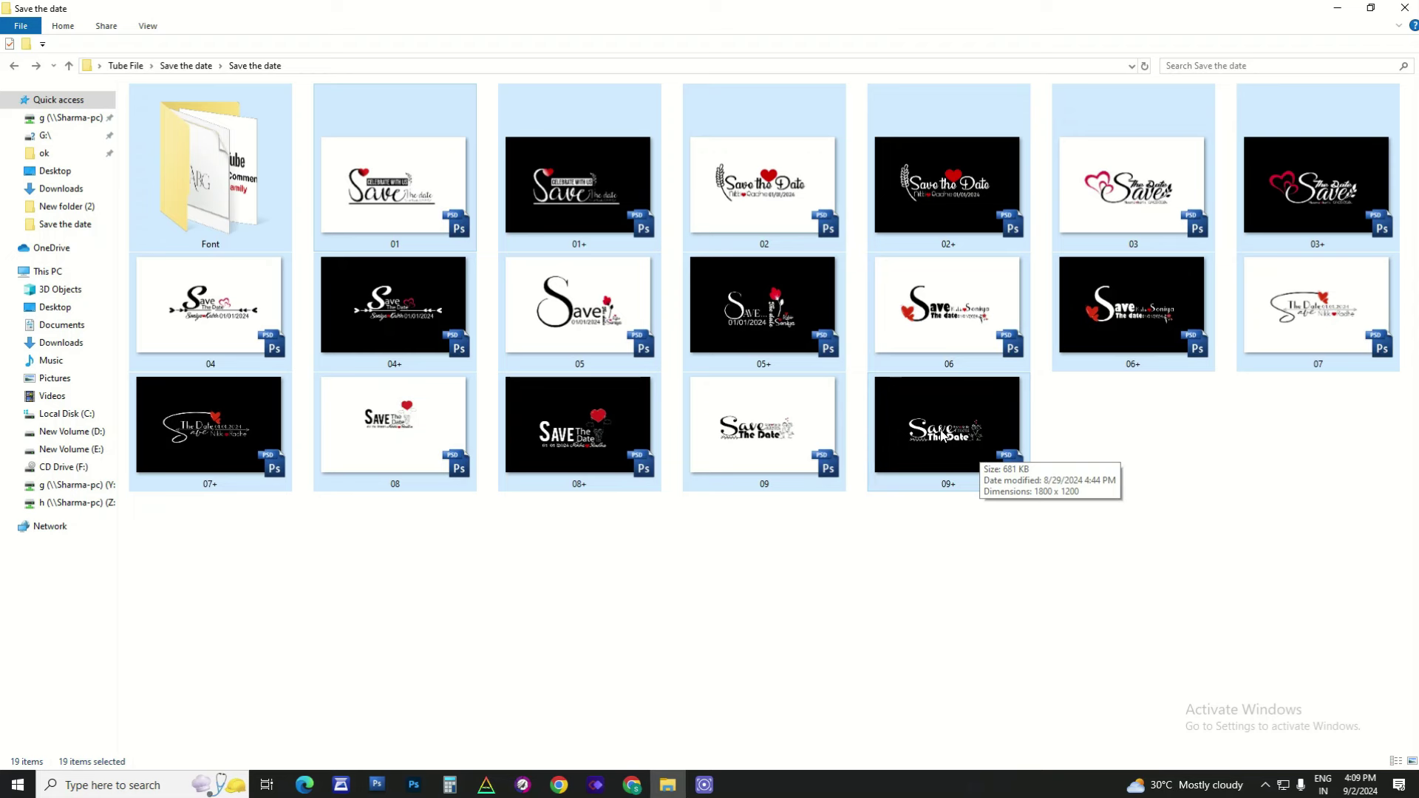
pyautogui.moveTo(943, 436); pyautogui.dragTo(1127, 541)
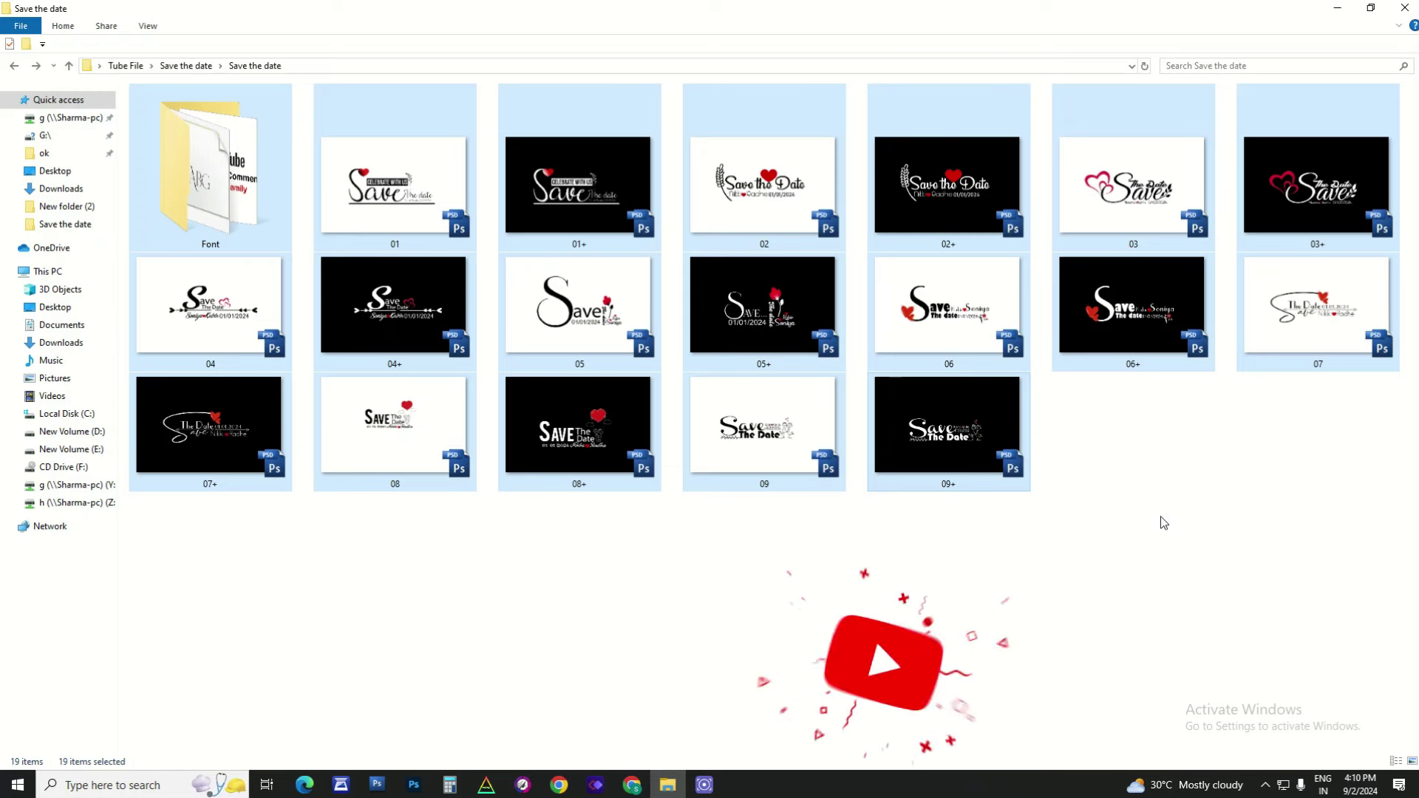
pyautogui.click(1099, 473)
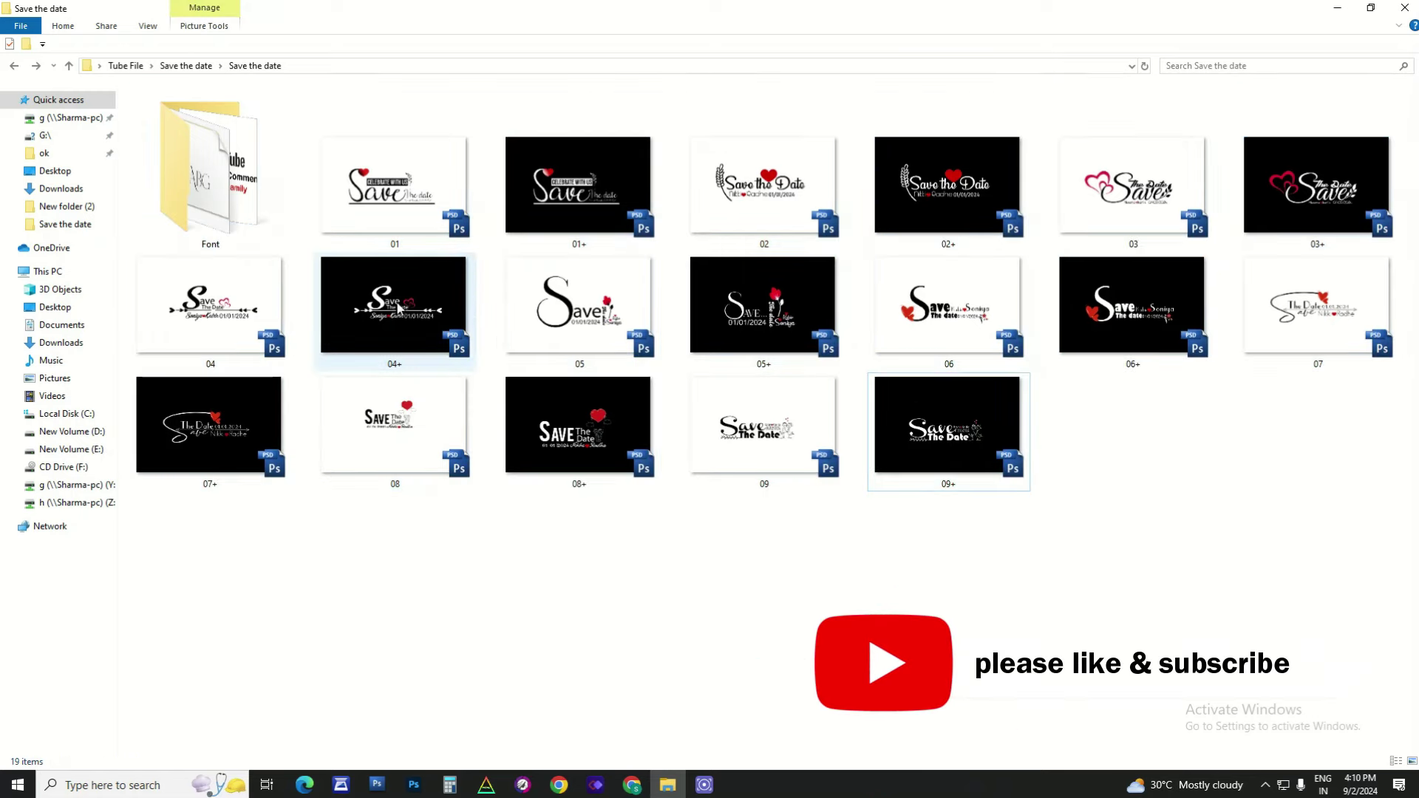
pyautogui.doubleClick(392, 204)
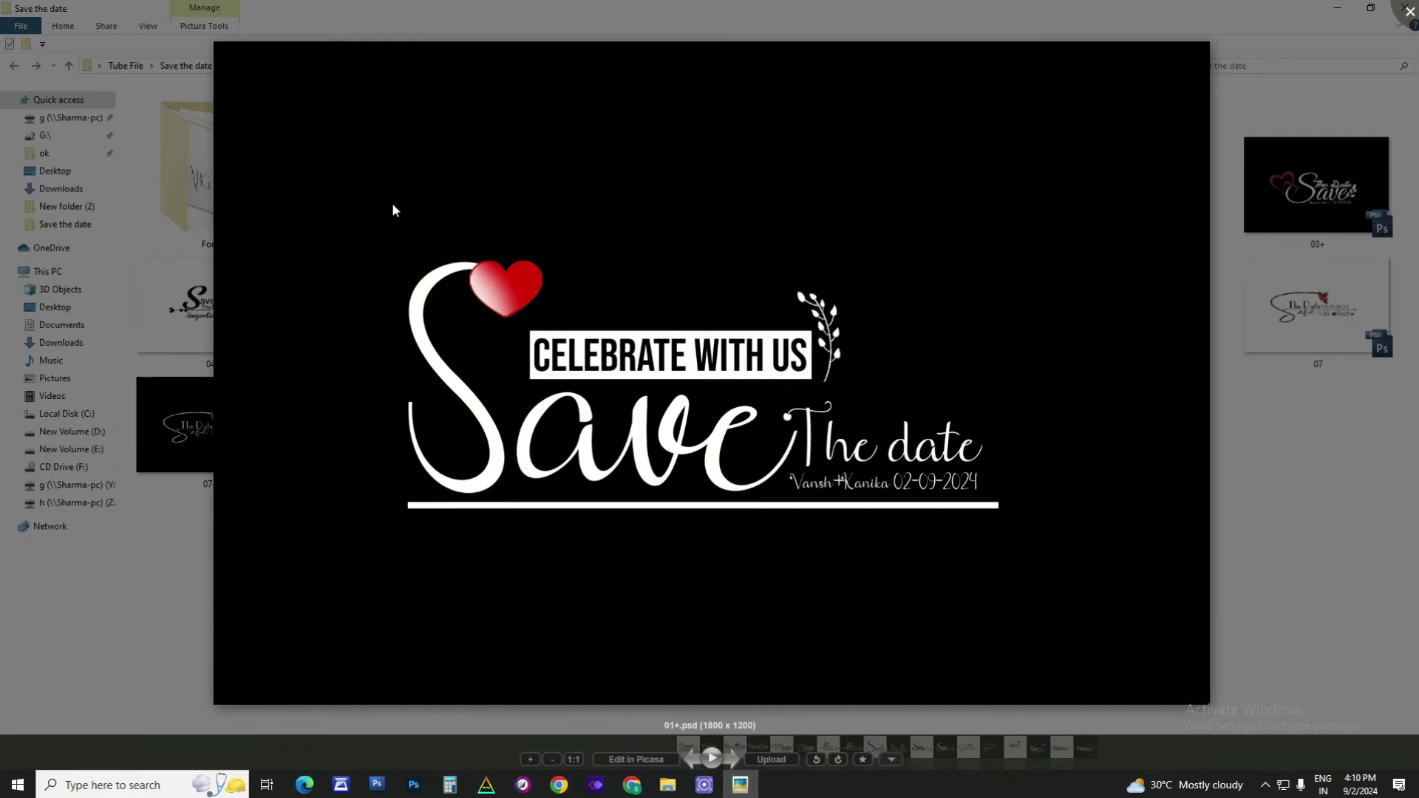
# - Step through templates 02, 02+ and 03 until template 04 is showing
pyautogui.press('Right')
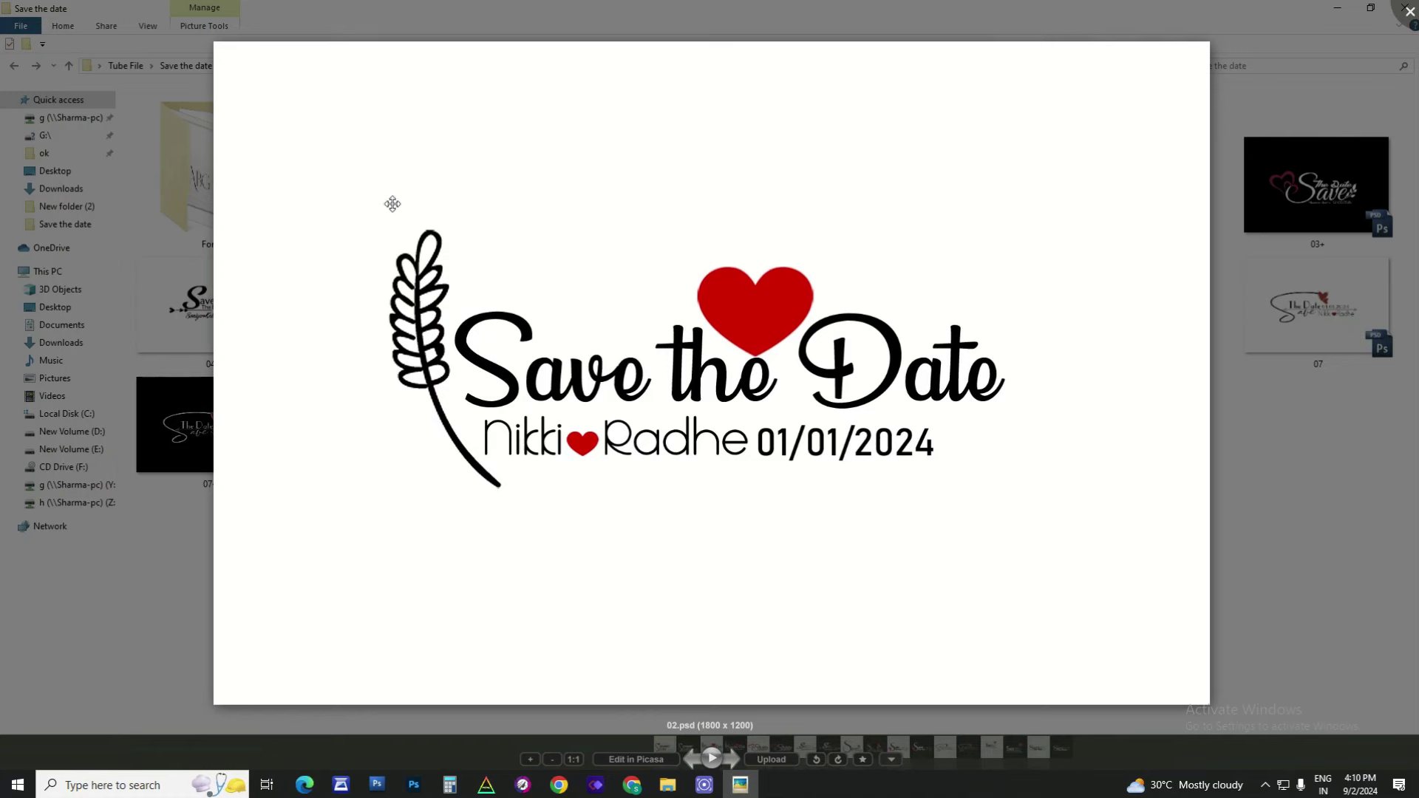
pyautogui.press('Right')
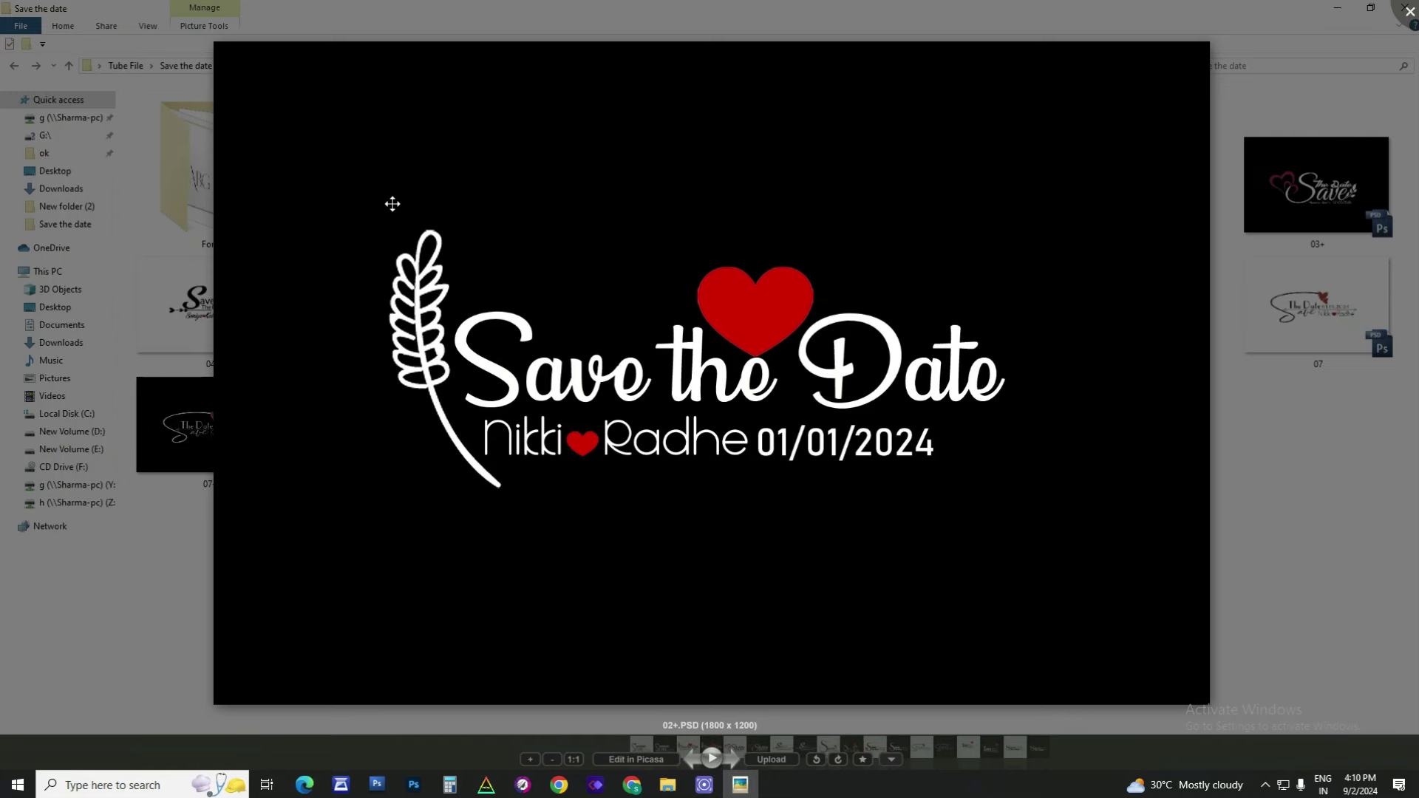
pyautogui.press('Right')
pyautogui.press('Right')
pyautogui.press('Right')
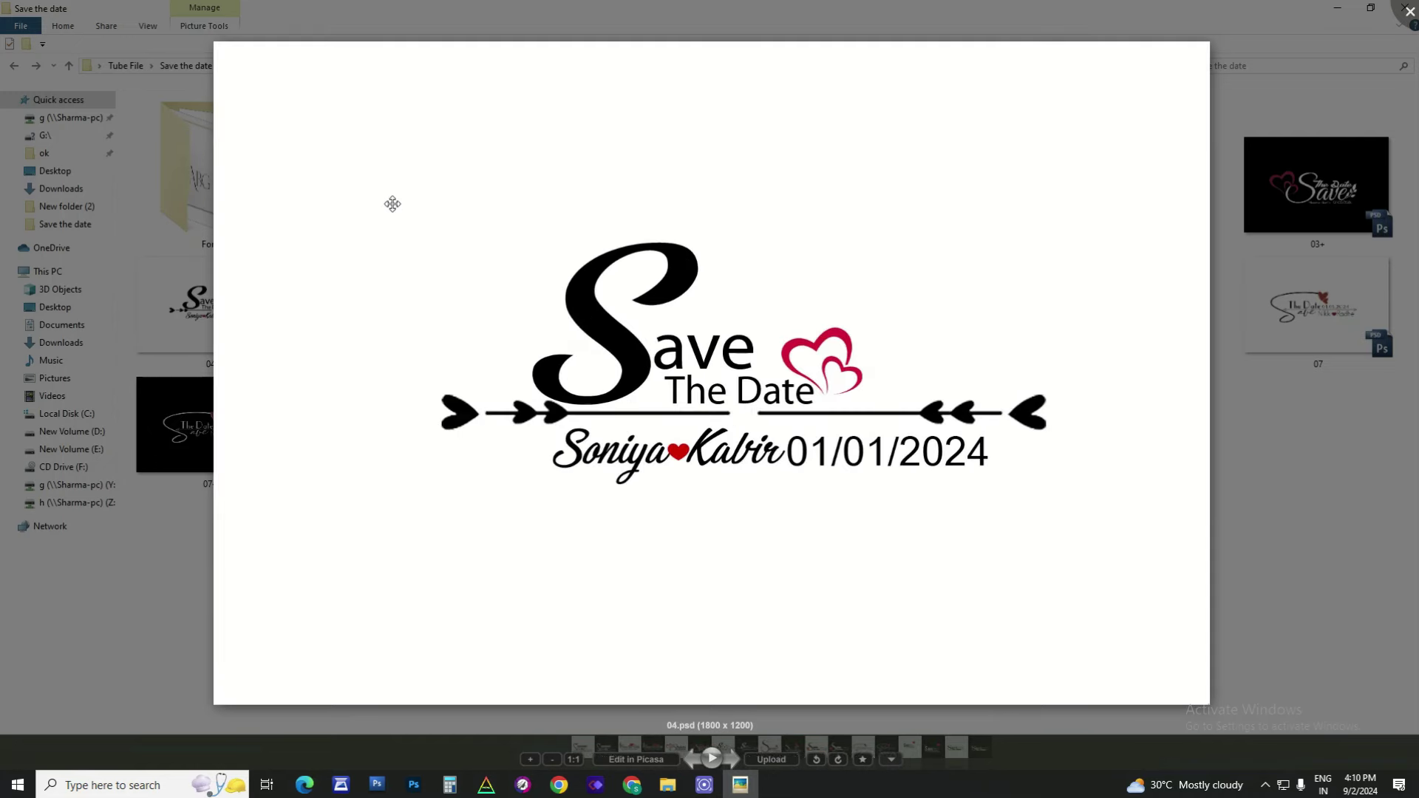
pyautogui.press('Right')
pyautogui.press('Right')
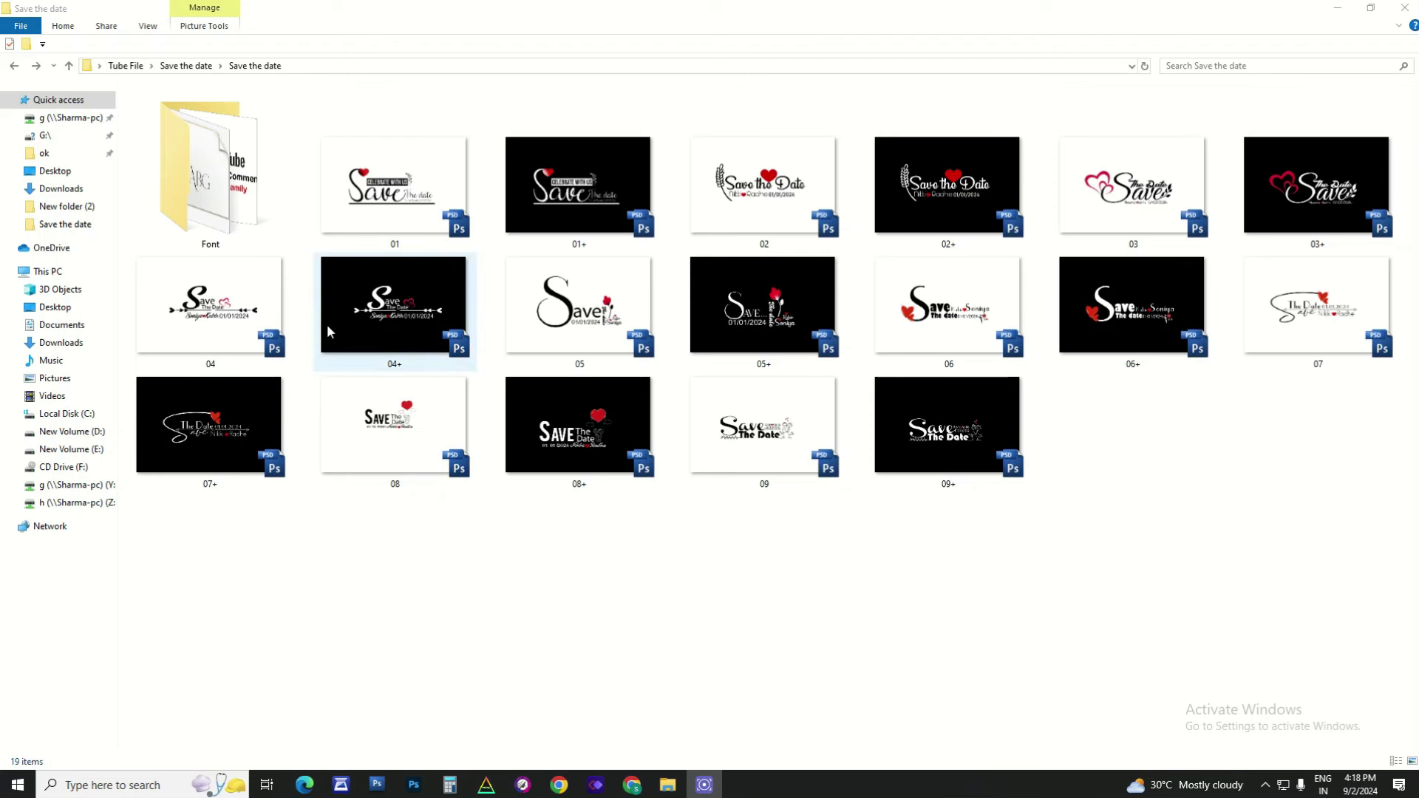
# - Look through the Font folder's files, including ARIALUNI, then return to the Save the date folder
pyautogui.doubleClick(207, 189)
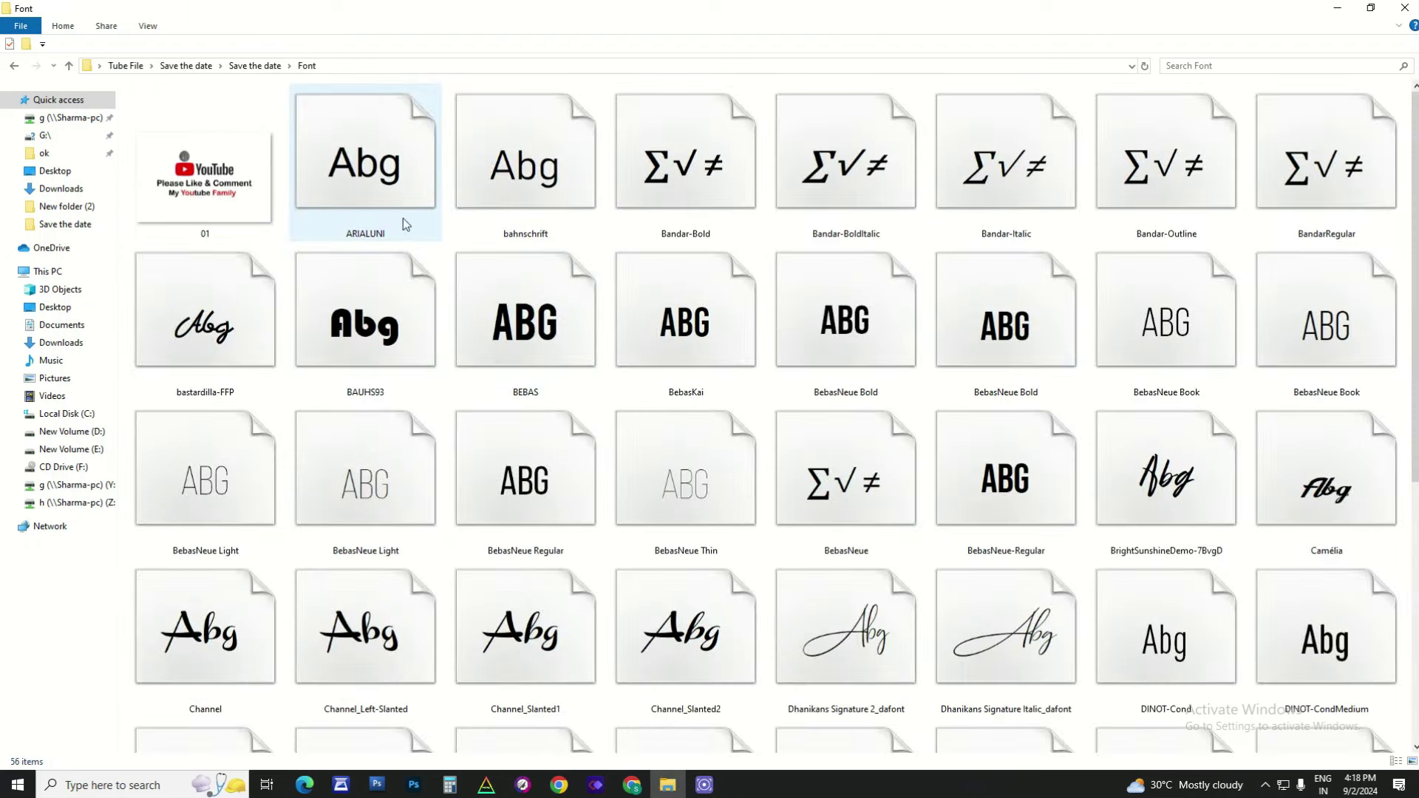
pyautogui.hotkey('ctrl', 'a')
pyautogui.click(386, 168)
pyautogui.rightClick(386, 169)
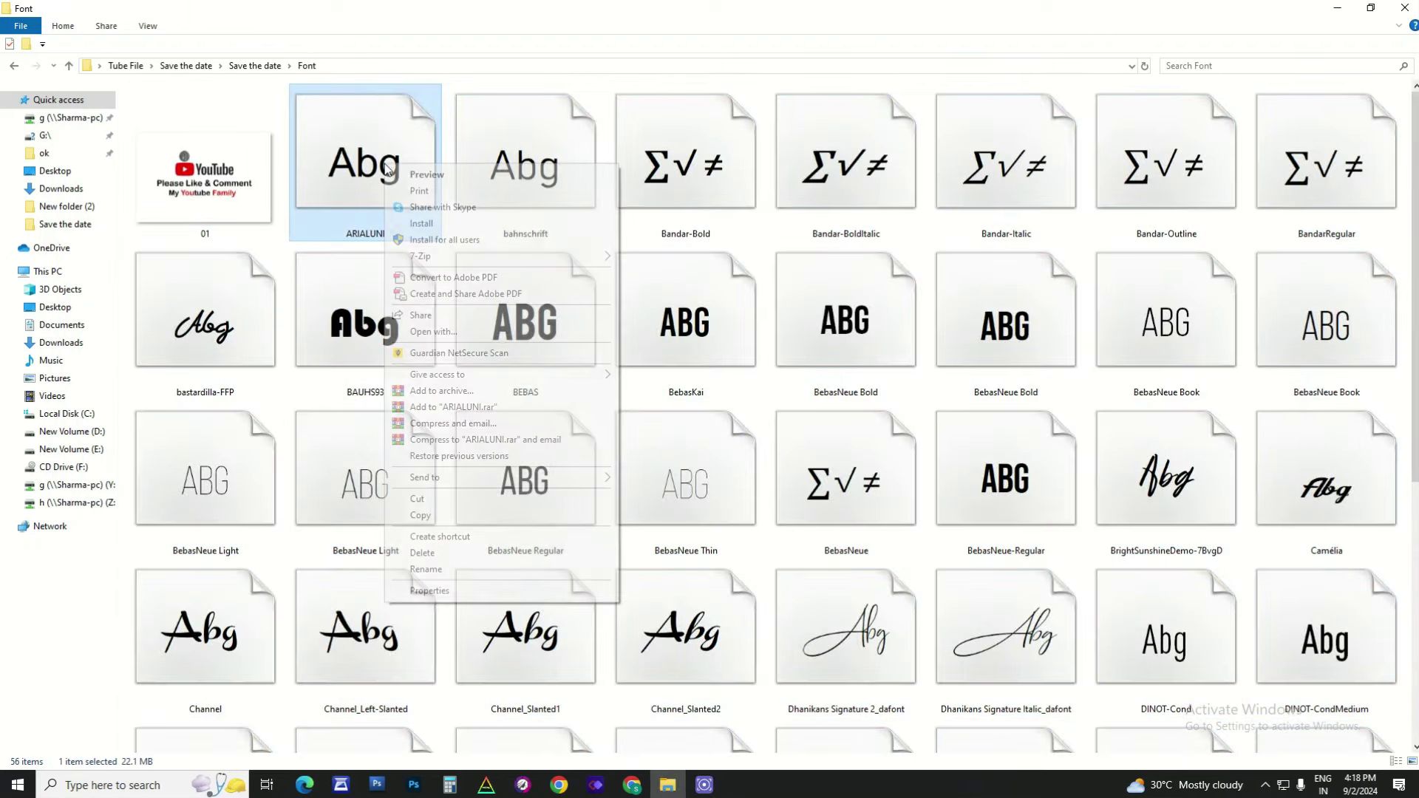
pyautogui.click(889, 221)
pyautogui.scroll(-5, 890, 221)
pyautogui.press('BackSpace')
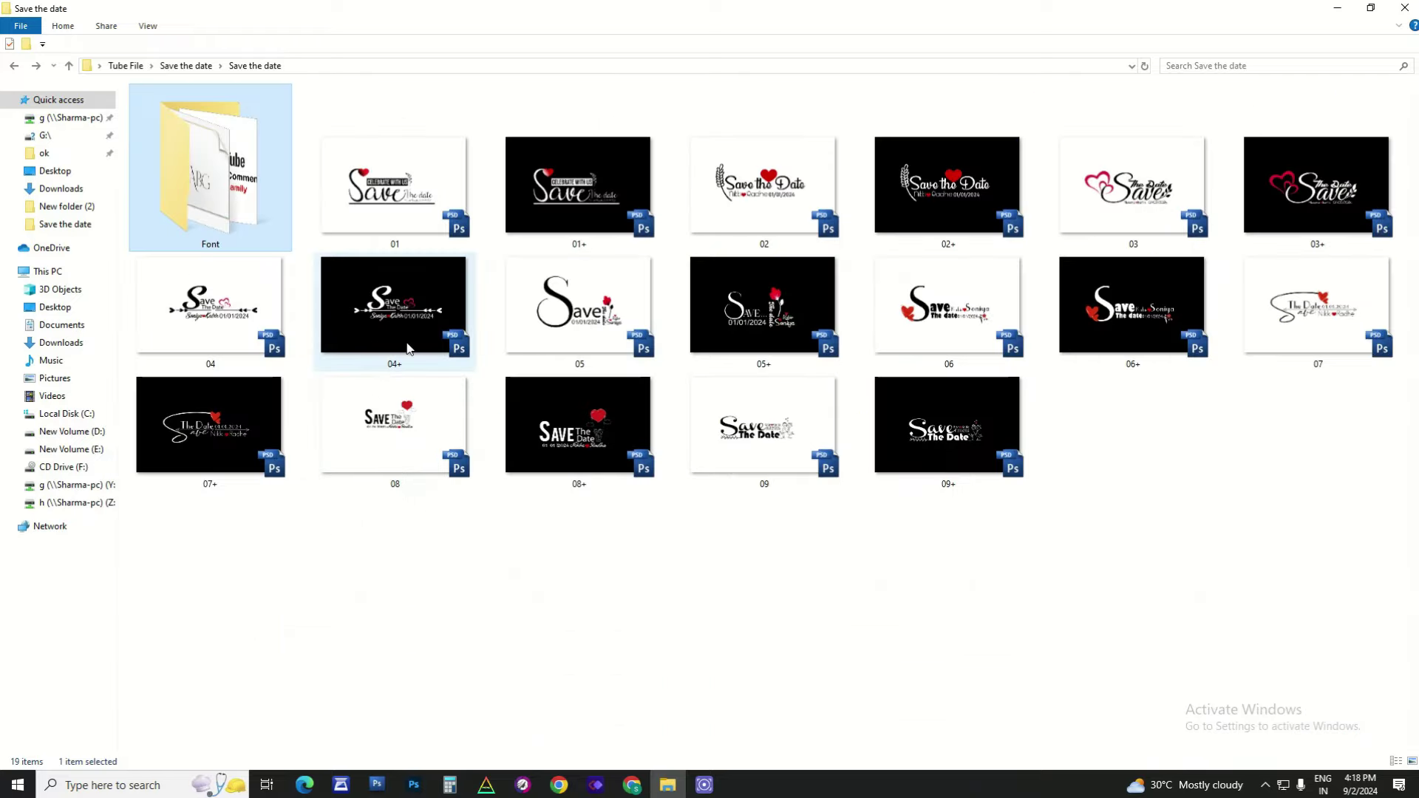
pyautogui.click(441, 221)
# - Open the couple-in-field photo from the desktop in Photoshop and return to the templates
pyautogui.press('super+d')
pyautogui.moveTo(1211, 193); pyautogui.dragTo(384, 786)
pyautogui.hotkey('alt', 'Tab')
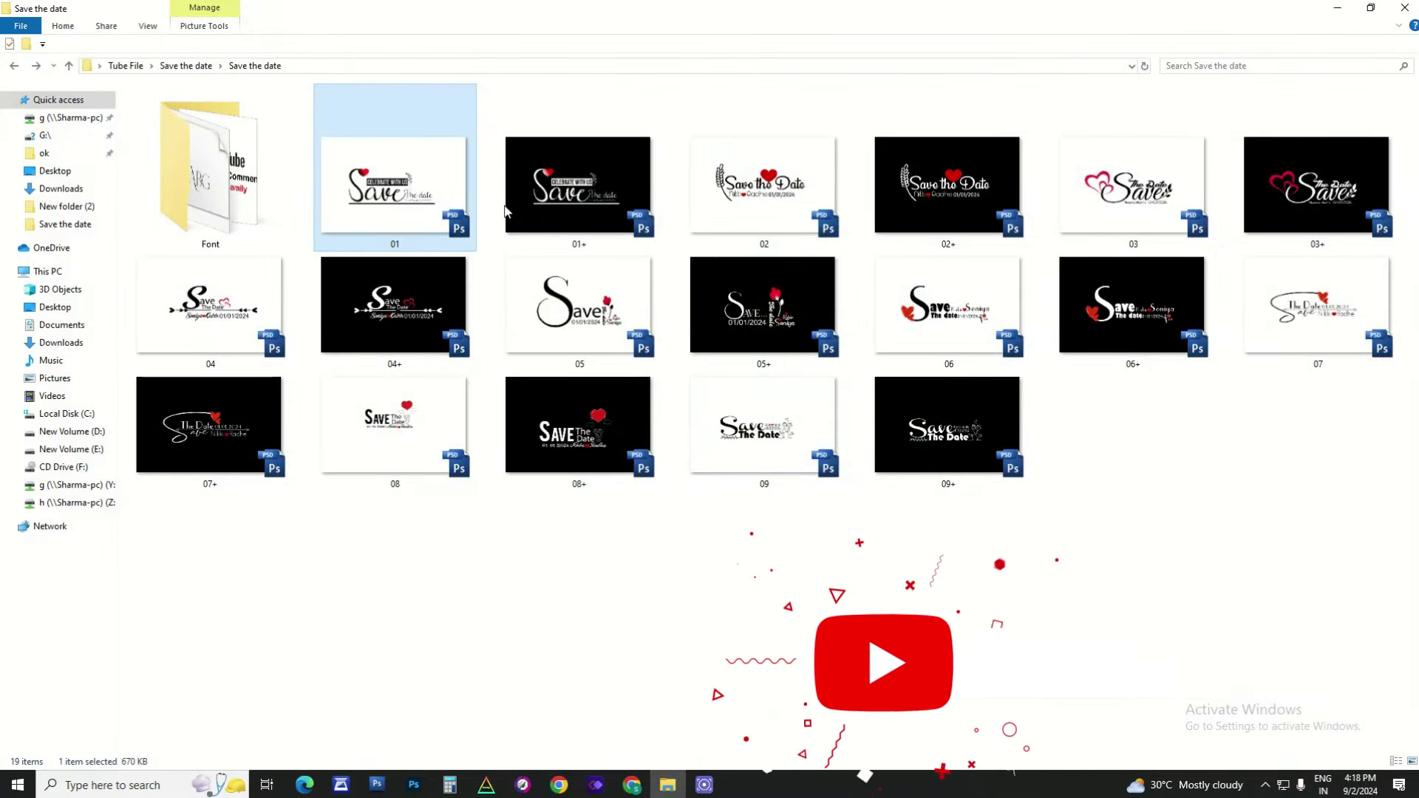
pyautogui.click(554, 224)
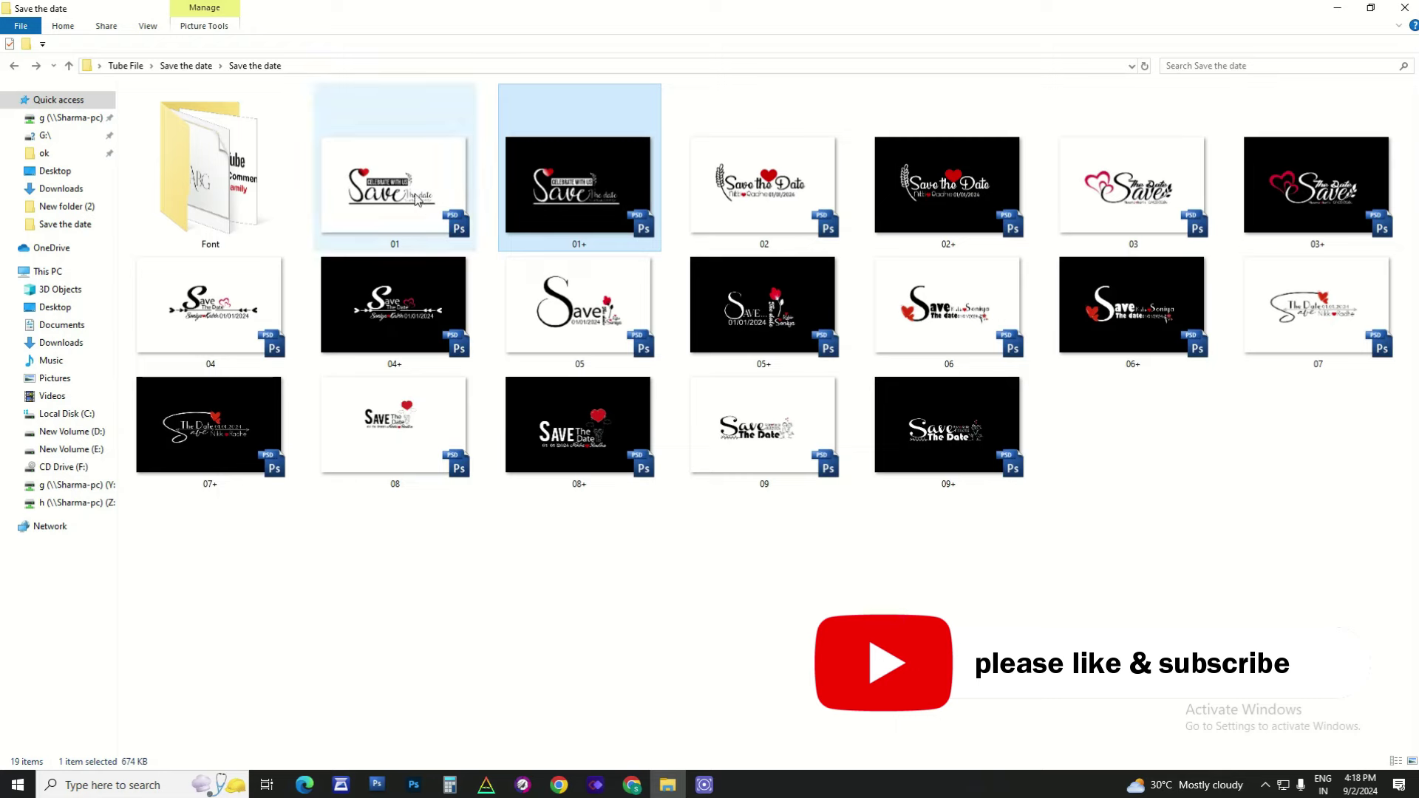
pyautogui.click(456, 234)
# - Open template 01.psd in Photoshop alongside the couple photo
pyautogui.moveTo(456, 234)
pyautogui.mouseDown()
pyautogui.moveTo(377, 792)
pyautogui.moveTo(1088, 529)
pyautogui.mouseUp()
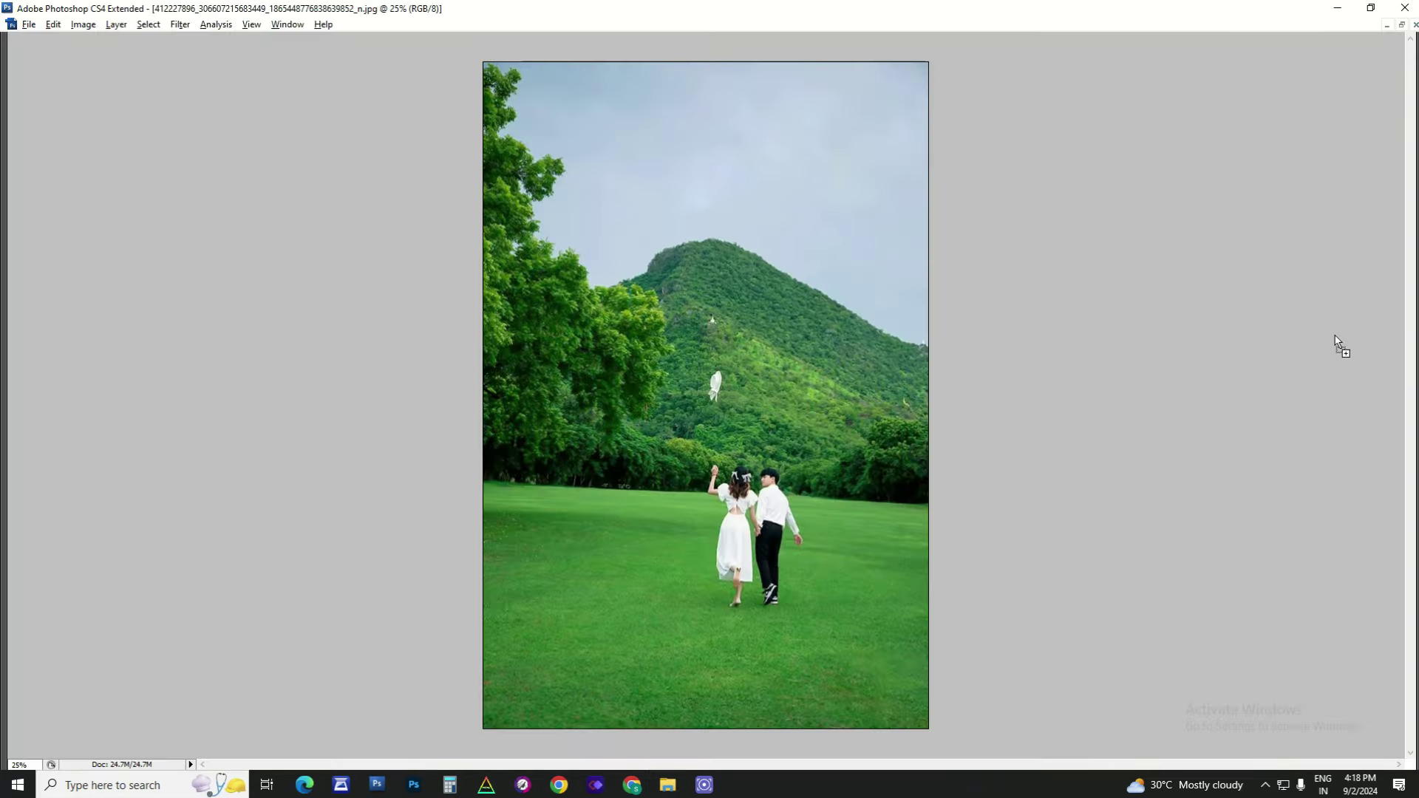
pyautogui.moveTo(1341, 344); pyautogui.dragTo(1185, 343)
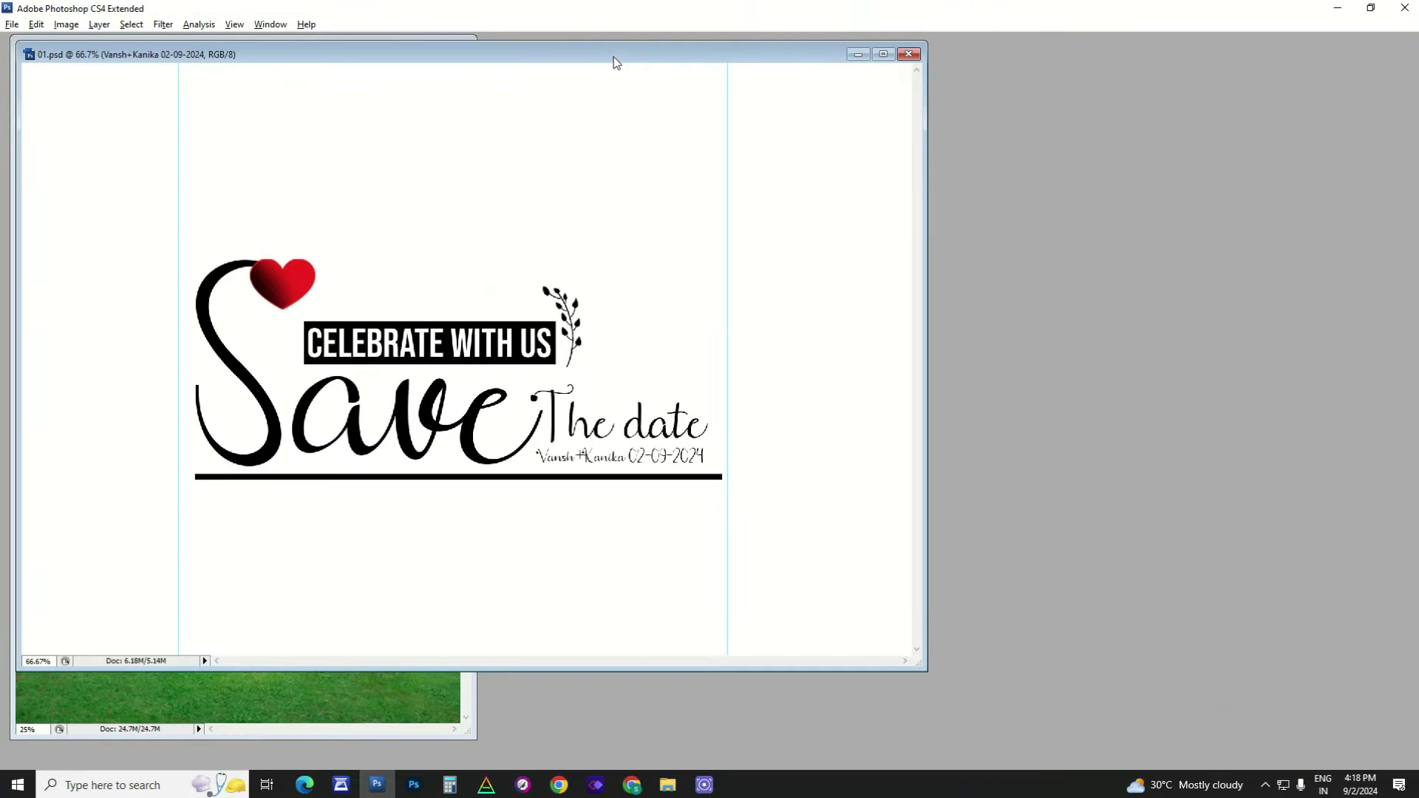
pyautogui.moveTo(613, 62); pyautogui.dragTo(1244, 105)
pyautogui.click(323, 316)
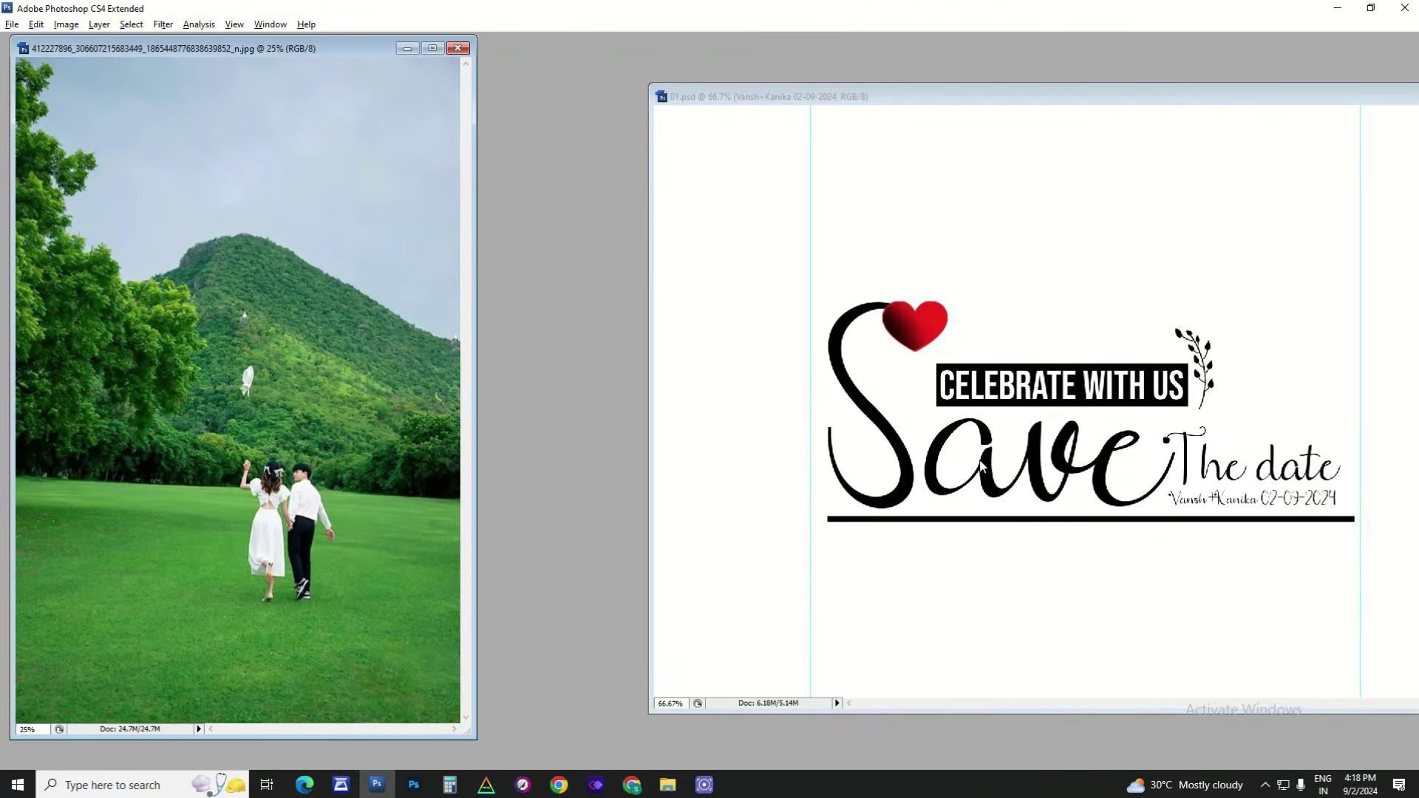
# - Position the 01 Save the Date design in the photo's top-right sky, then bring over 01+.psd
pyautogui.moveTo(981, 466); pyautogui.dragTo(304, 249)
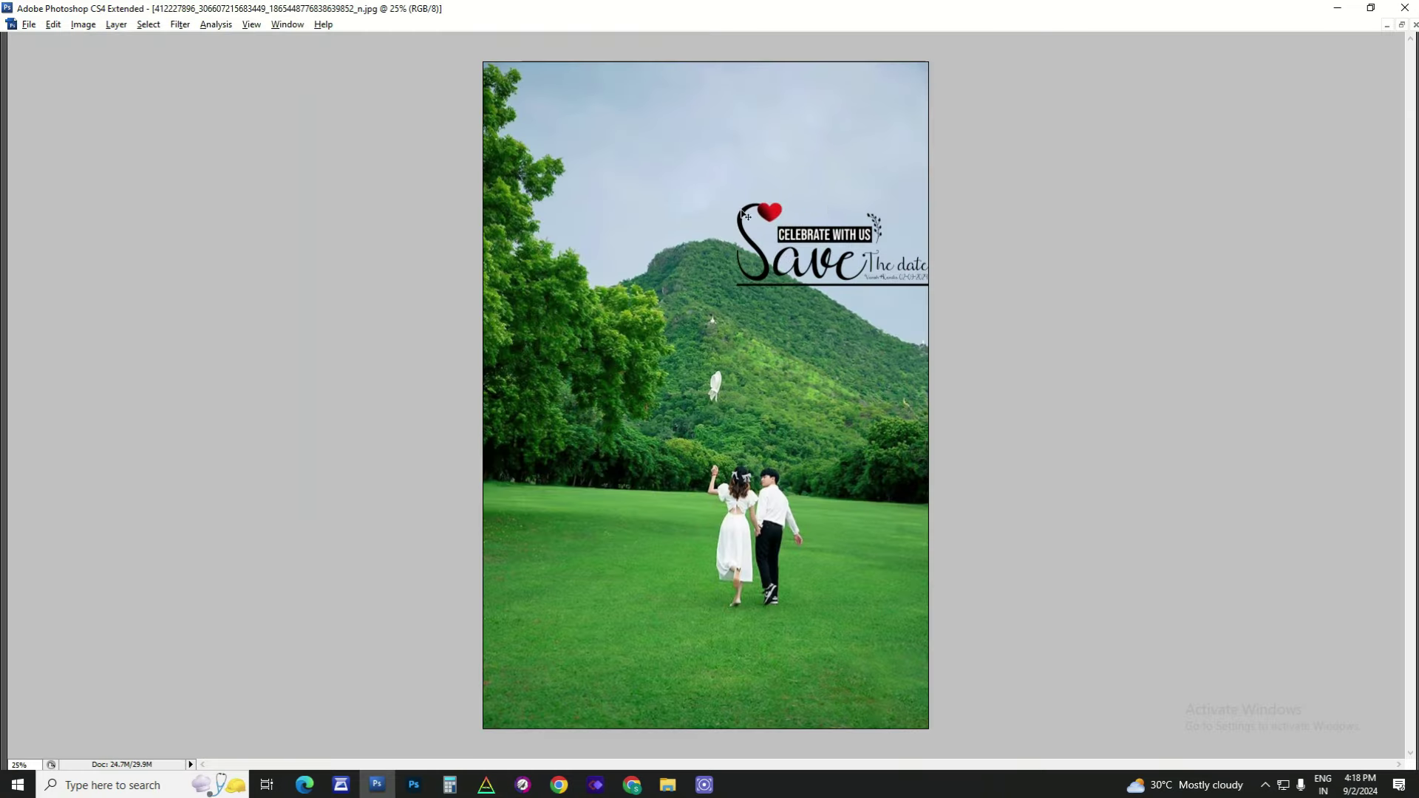
pyautogui.moveTo(810, 207)
pyautogui.mouseDown()
pyautogui.moveTo(743, 118)
pyautogui.moveTo(782, 107)
pyautogui.mouseUp()
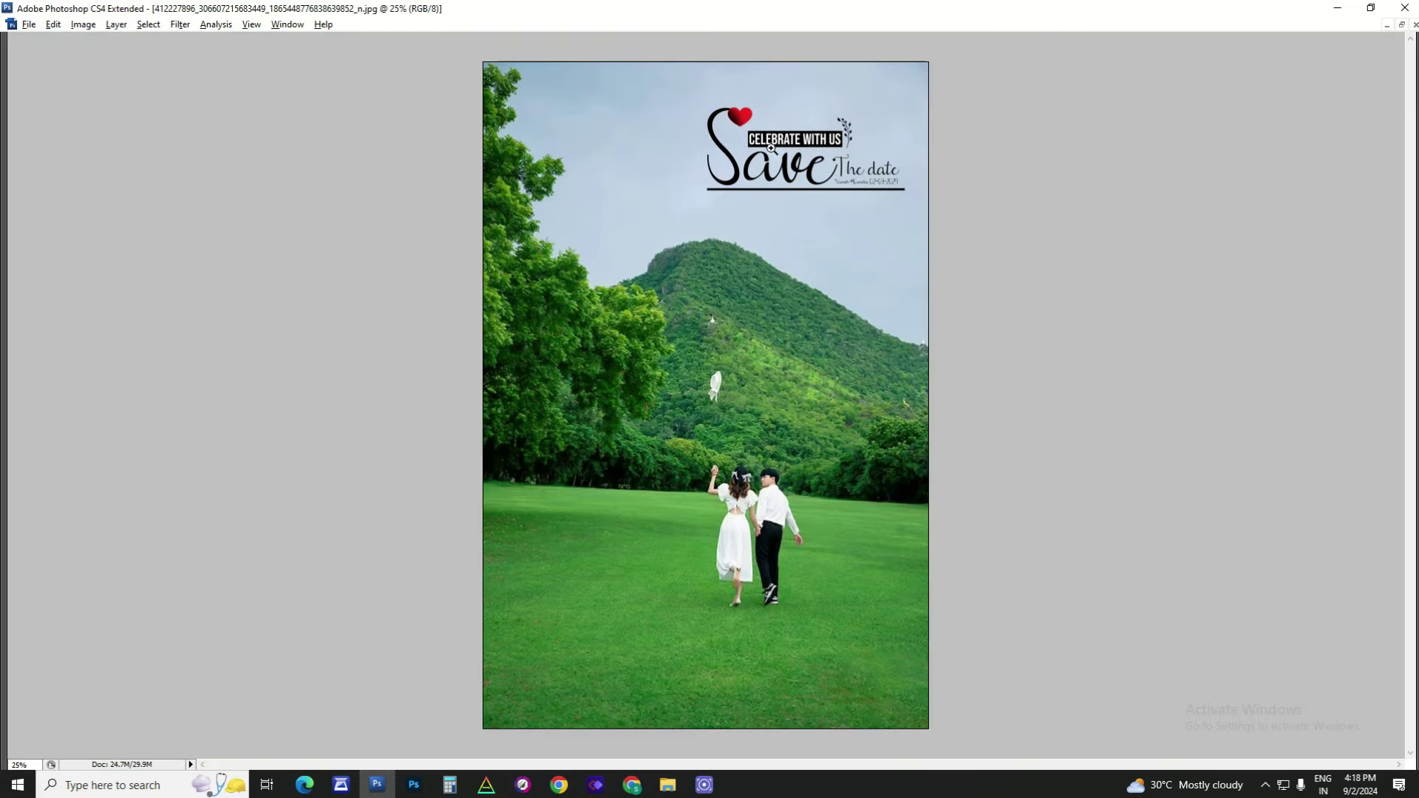
pyautogui.scroll(3, 771, 149)
pyautogui.rightClick(952, 373)
pyautogui.click(958, 380)
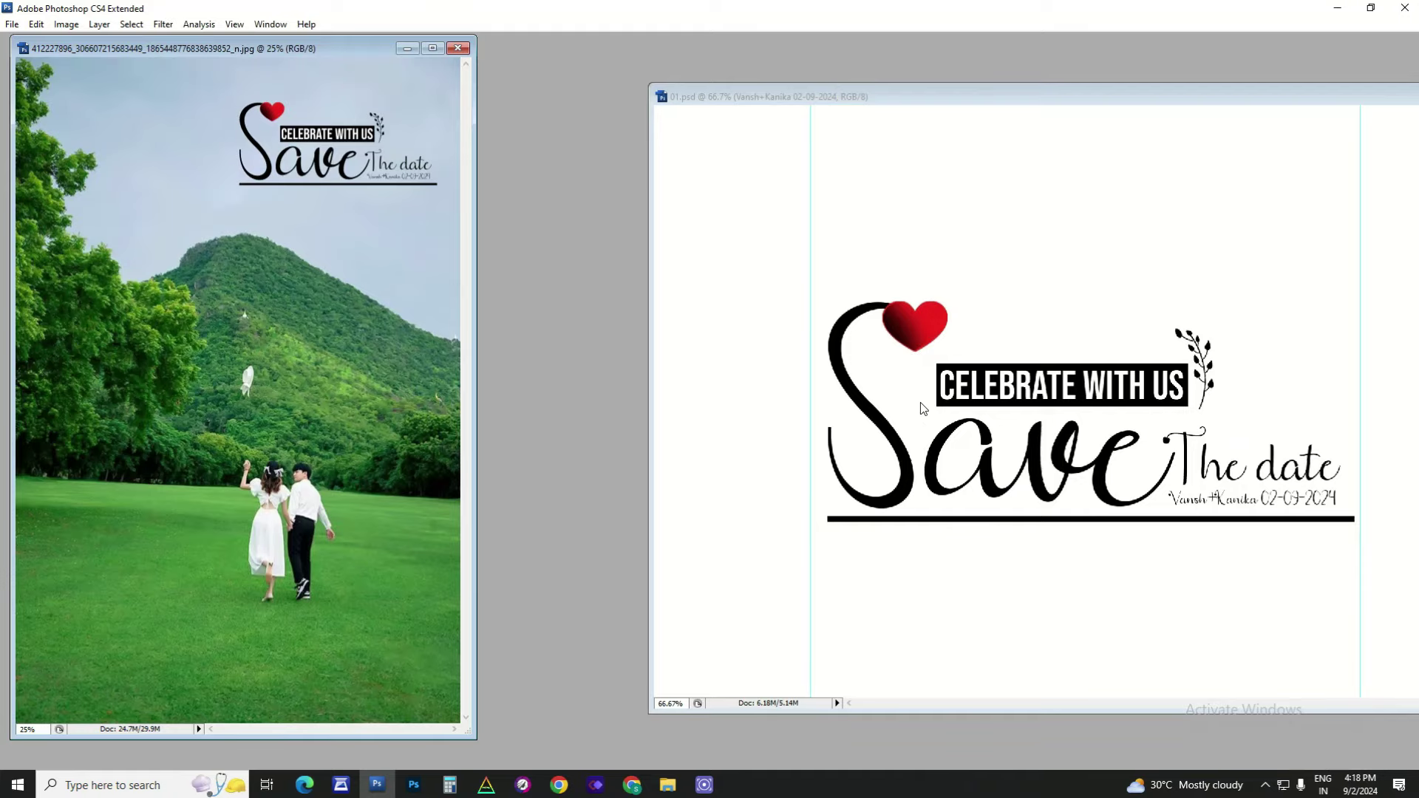
pyautogui.hotkey('alt', 'Tab')
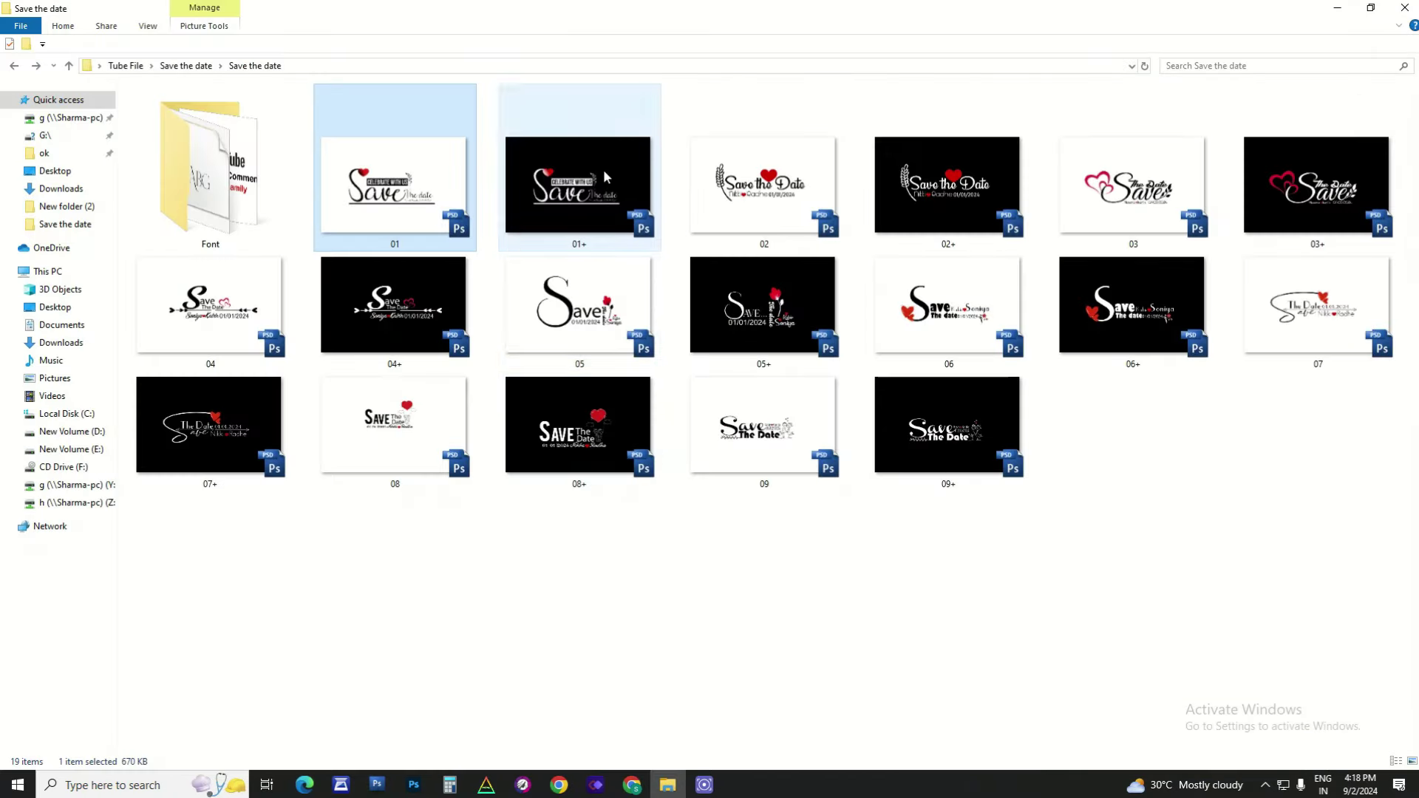
pyautogui.moveTo(605, 178); pyautogui.dragTo(503, 558)
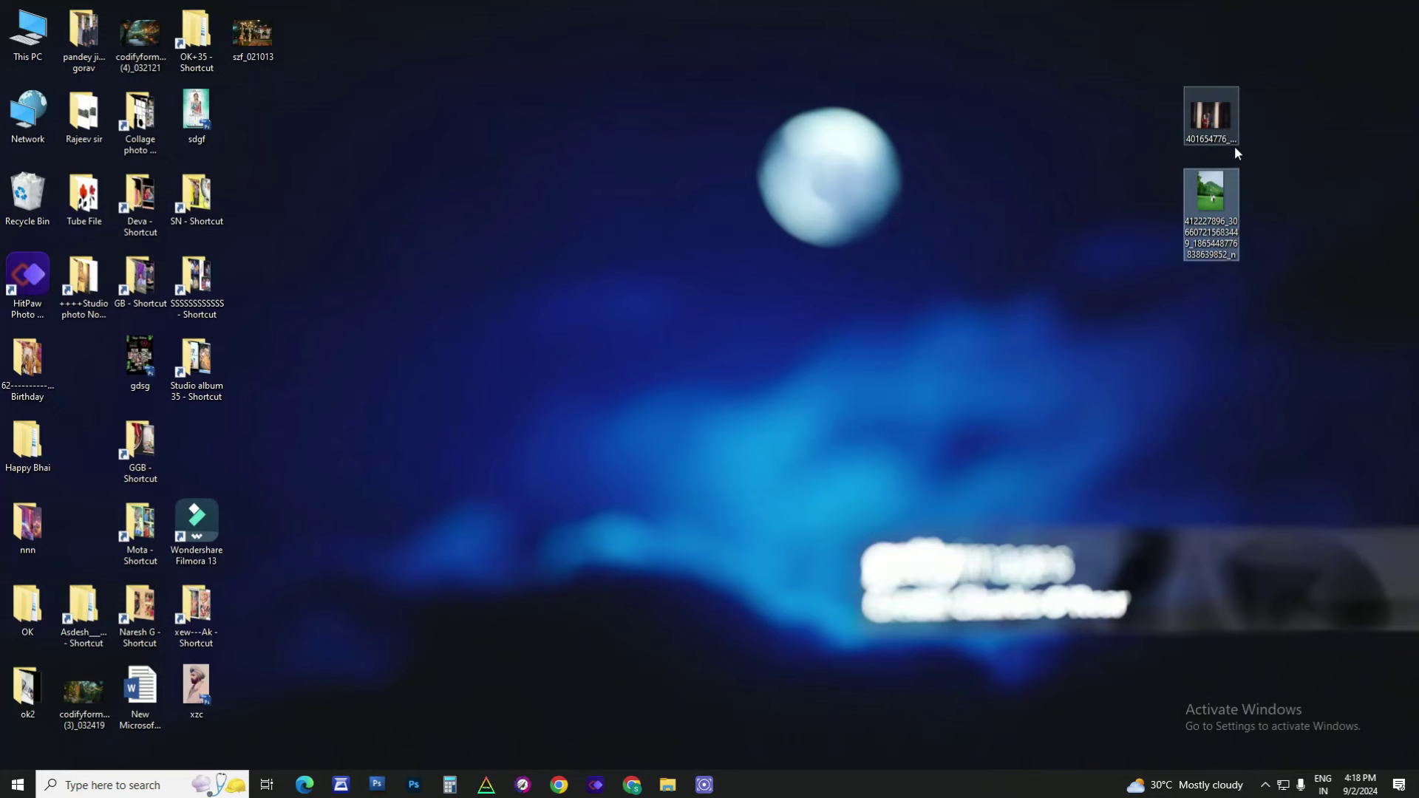
# - Open the second desktop photo, the couple between pillars, in Photoshop
pyautogui.doubleClick(1227, 137)
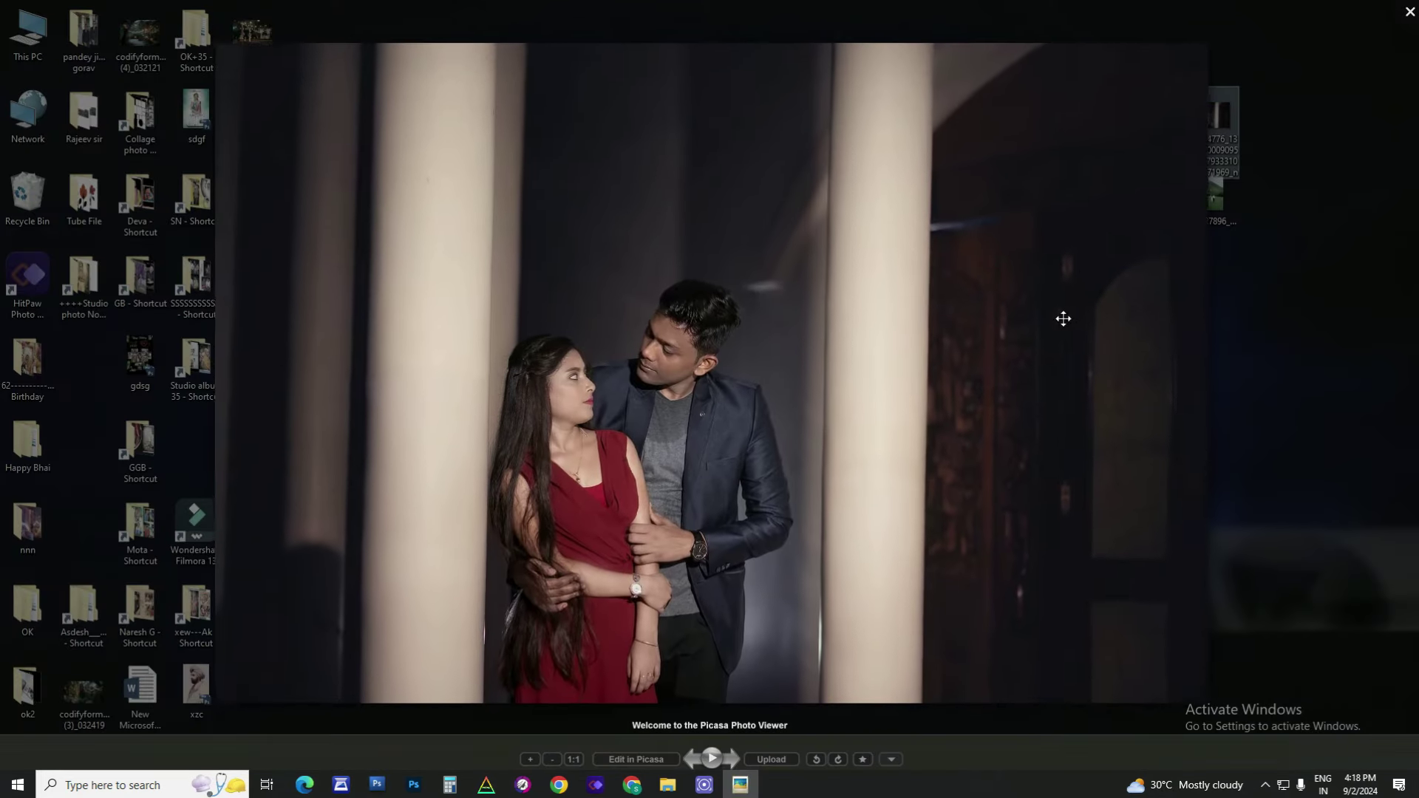
pyautogui.click(1273, 124)
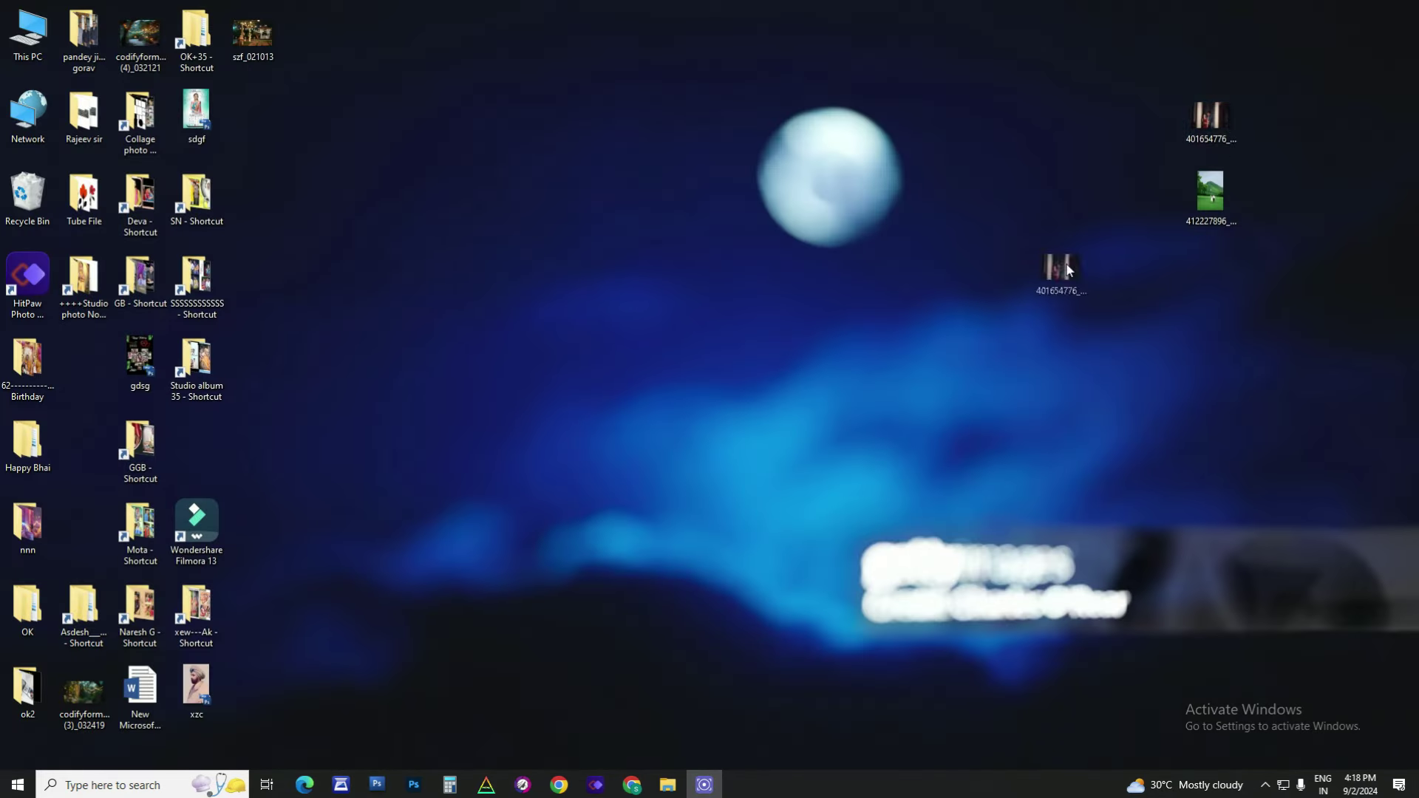
pyautogui.moveTo(402, 741); pyautogui.dragTo(433, 732)
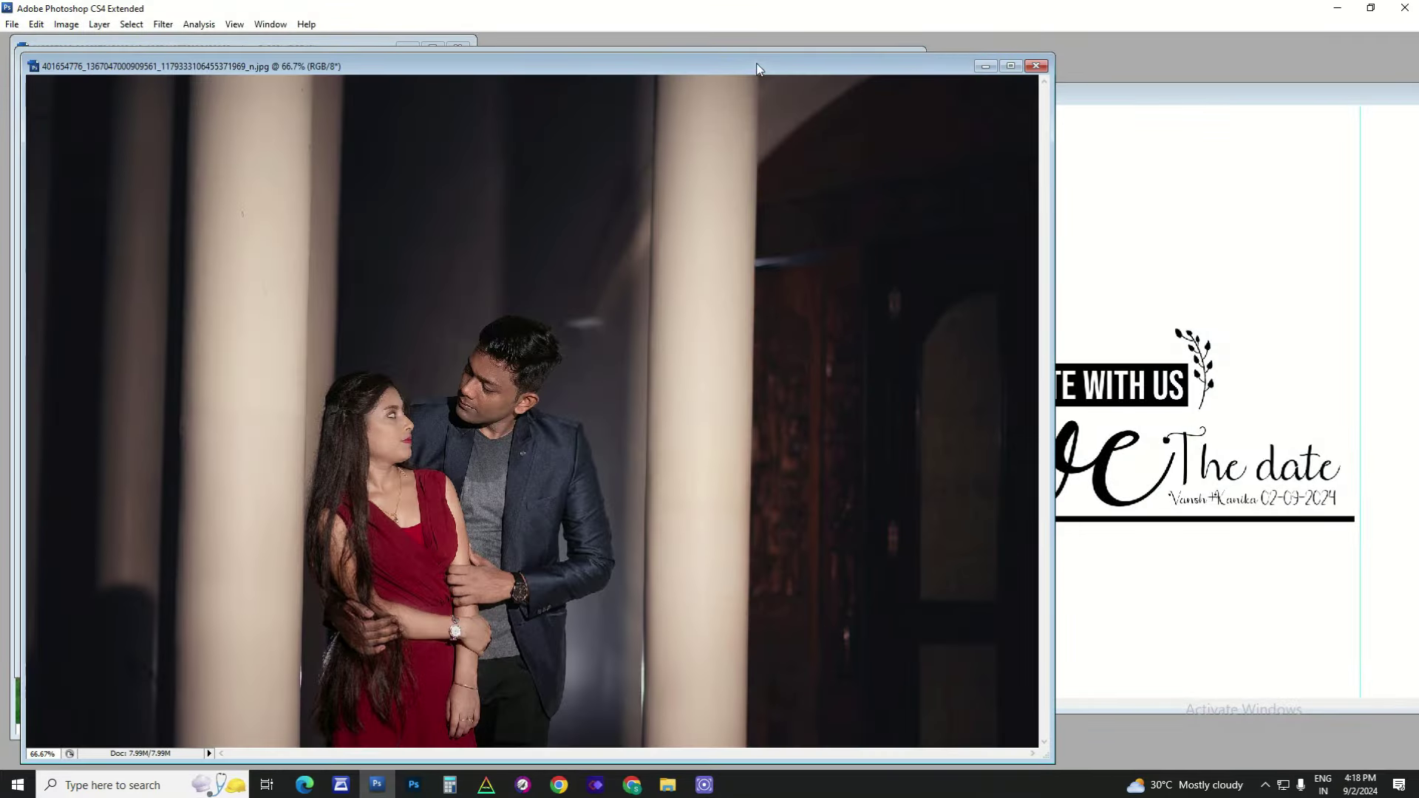
# - Paste the black 01+ title onto the pillars photo, shrunk into the top-right corner
pyautogui.moveTo(756, 69); pyautogui.dragTo(1149, 158)
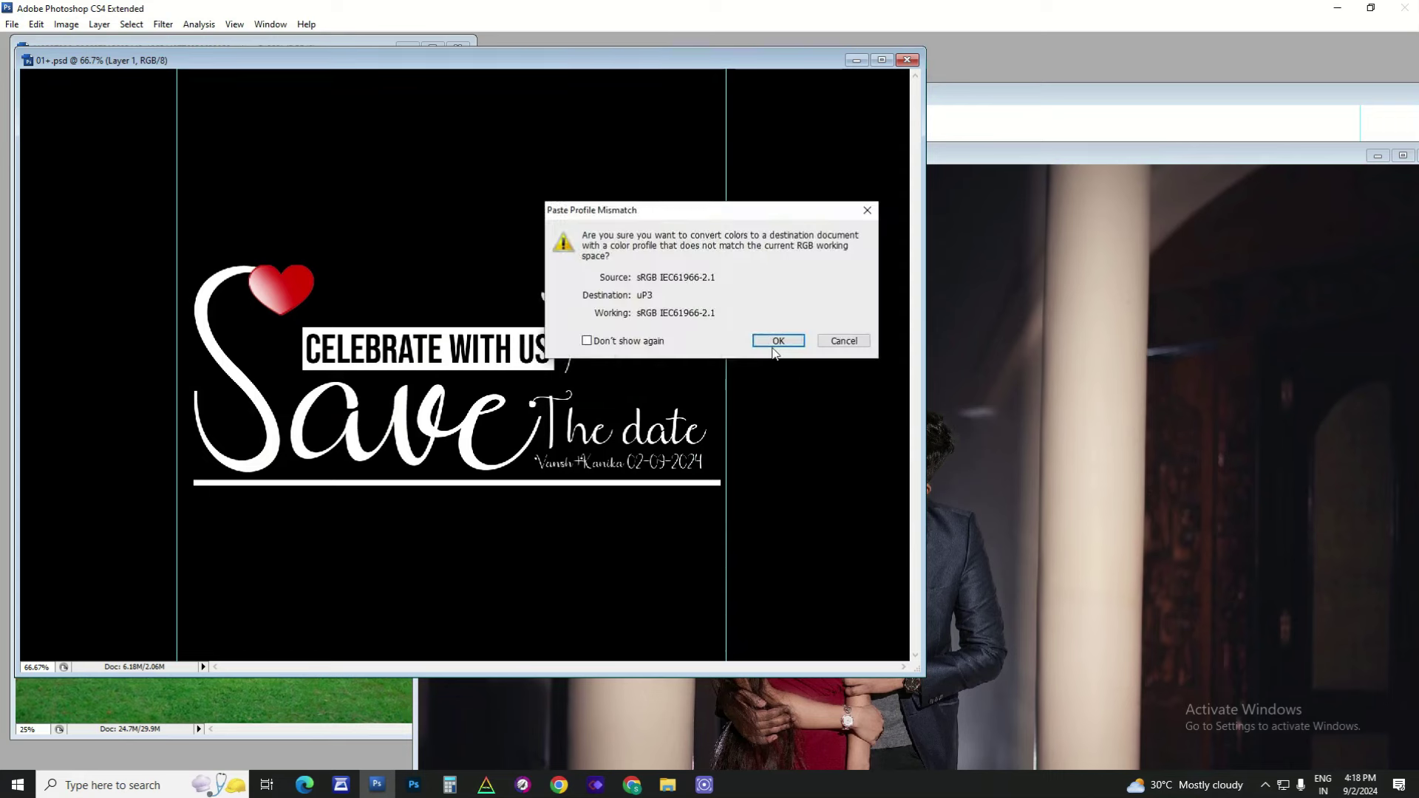
pyautogui.click(769, 341)
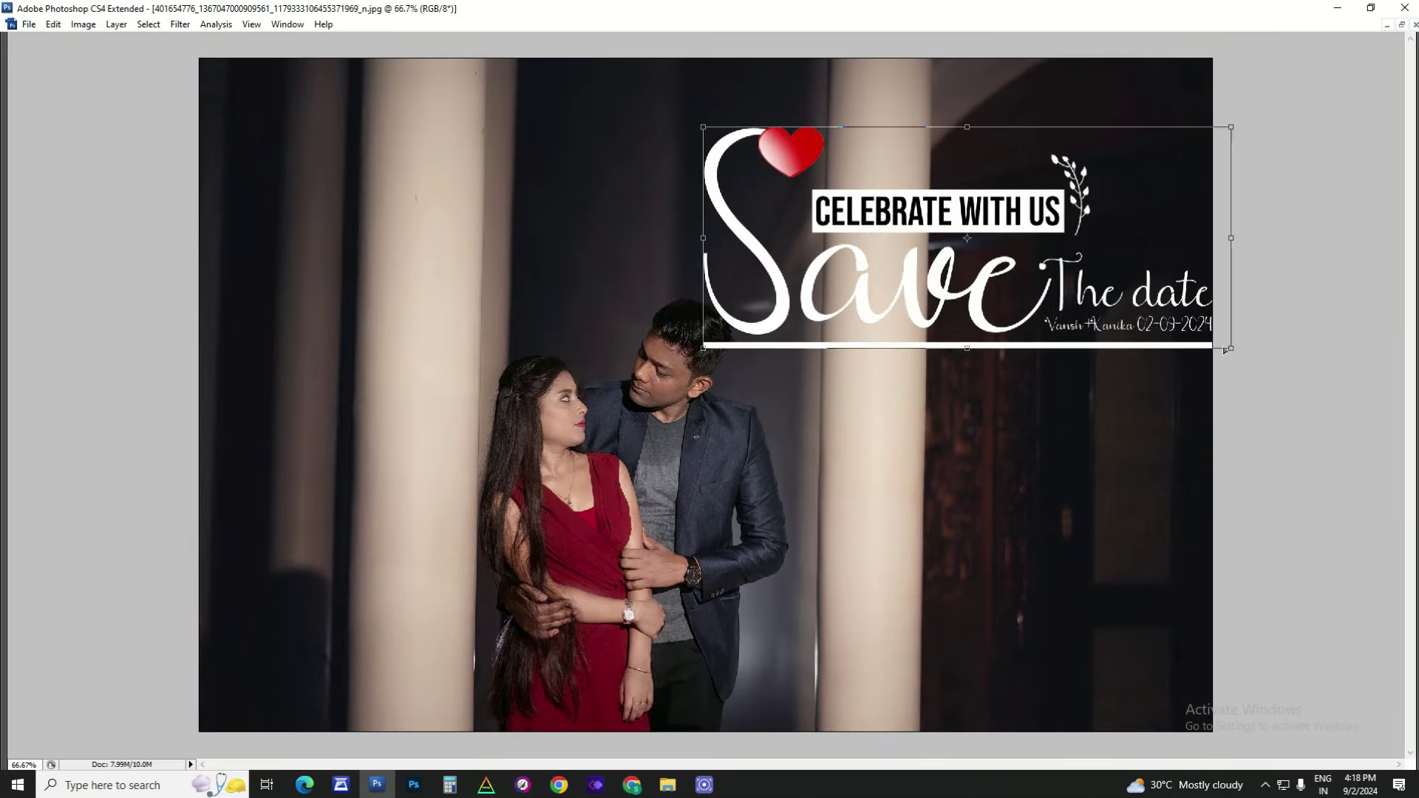
pyautogui.moveTo(1233, 348); pyautogui.dragTo(1200, 242)
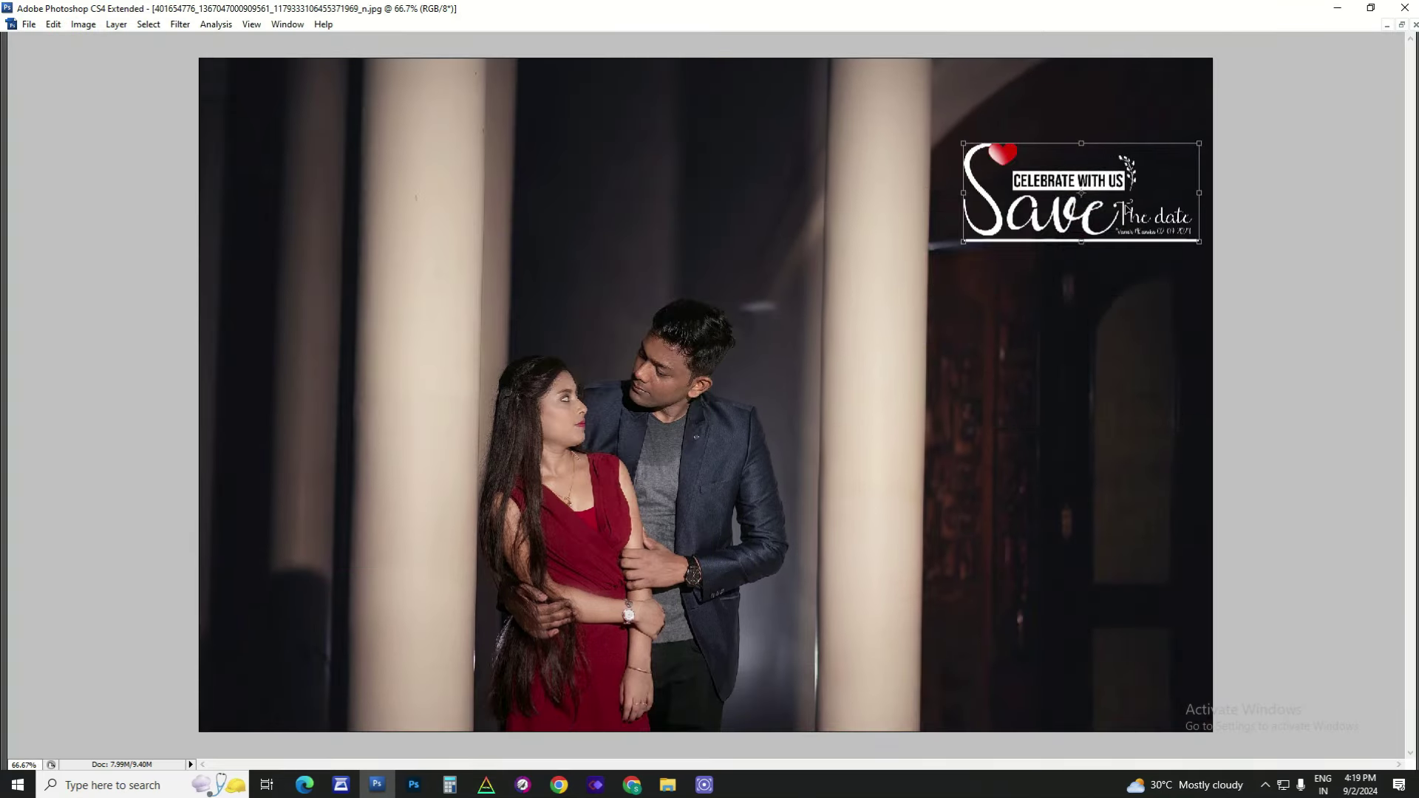
pyautogui.press('Return')
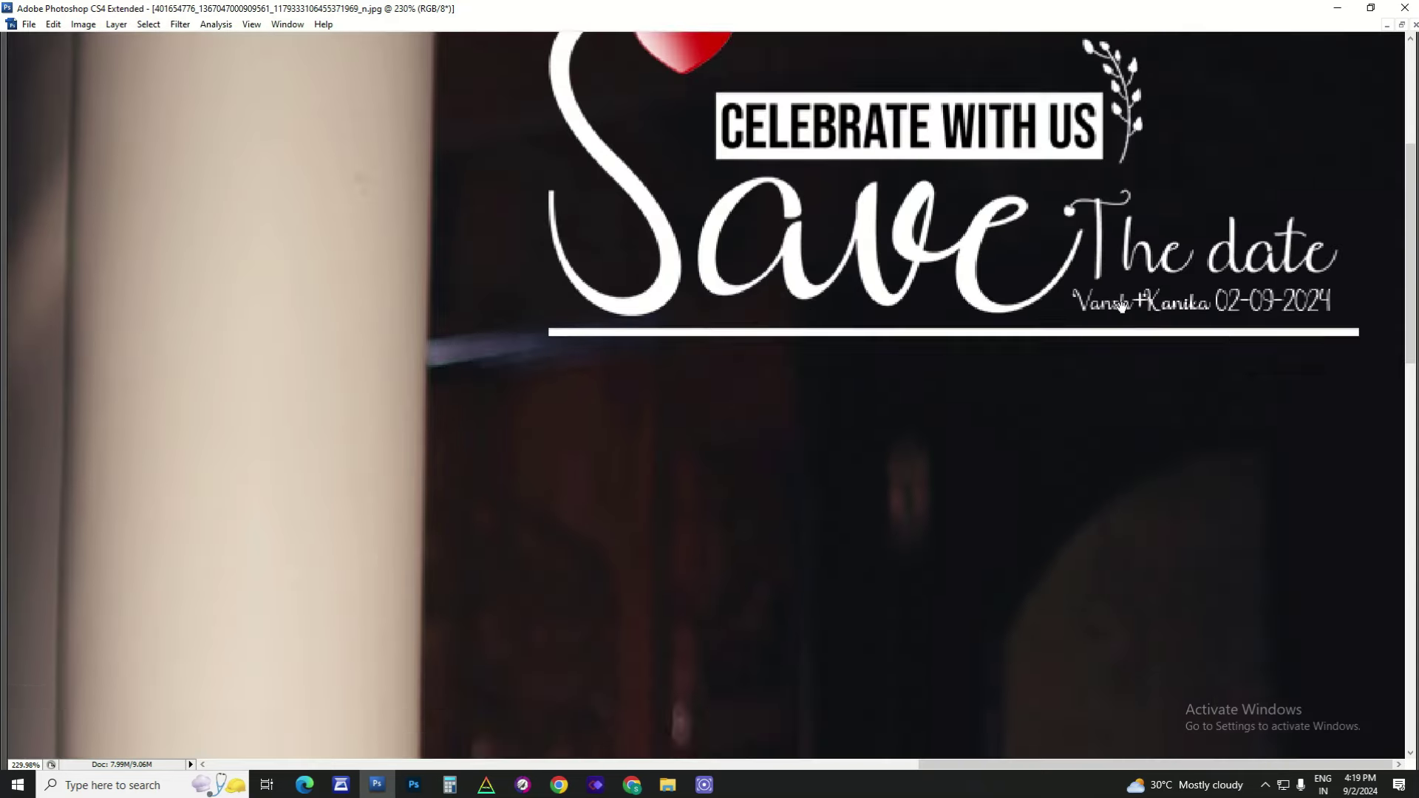
pyautogui.rightClick(987, 329)
pyautogui.click(998, 349)
# - Delete the trial title layer from the pillars photo
pyautogui.rightClick(1100, 242)
pyautogui.click(1112, 231)
pyautogui.hotkey('ctrl', '-')
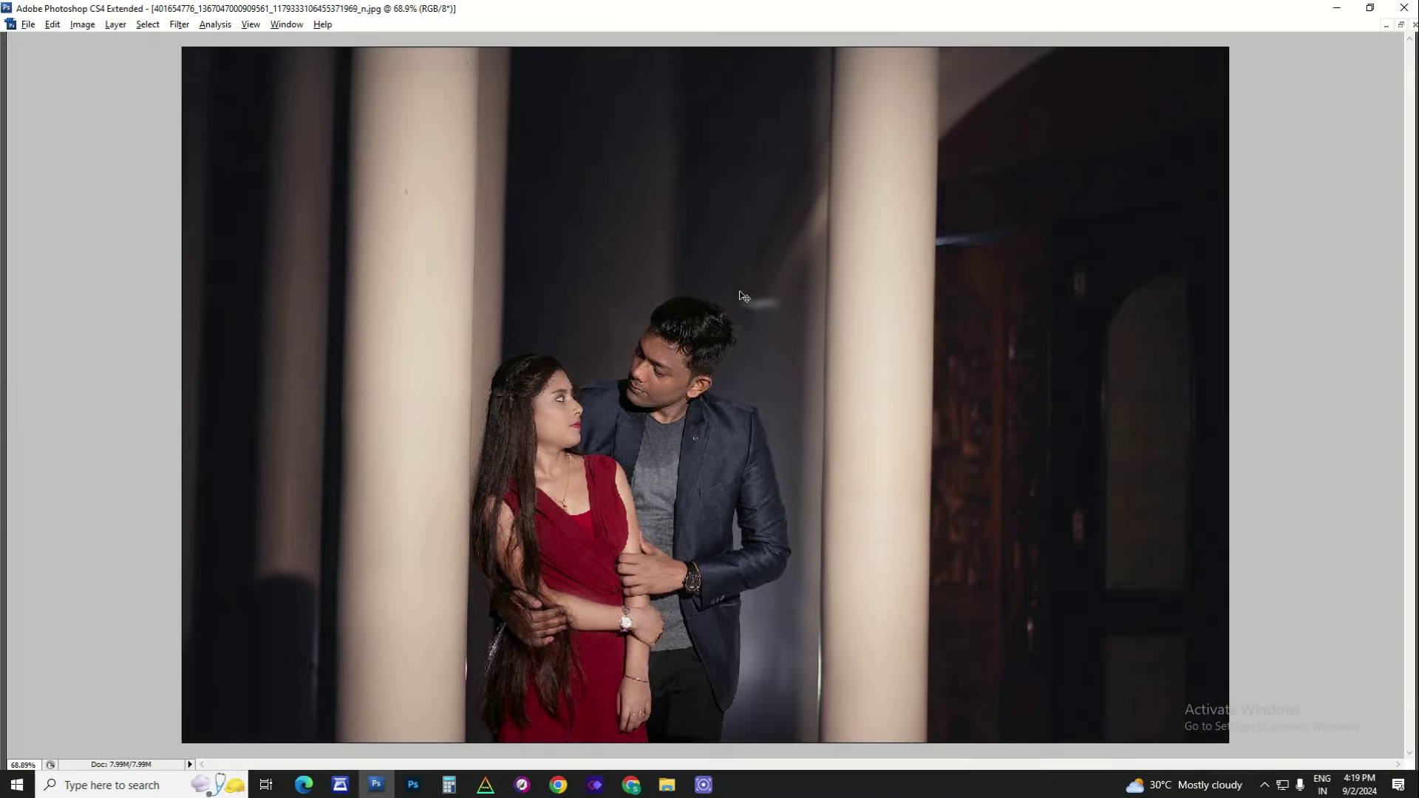
# - Discard the pillars photo with Ctrl+W and No, then switch to the Save the date folder
pyautogui.hotkey('ctrl', 'Tab')
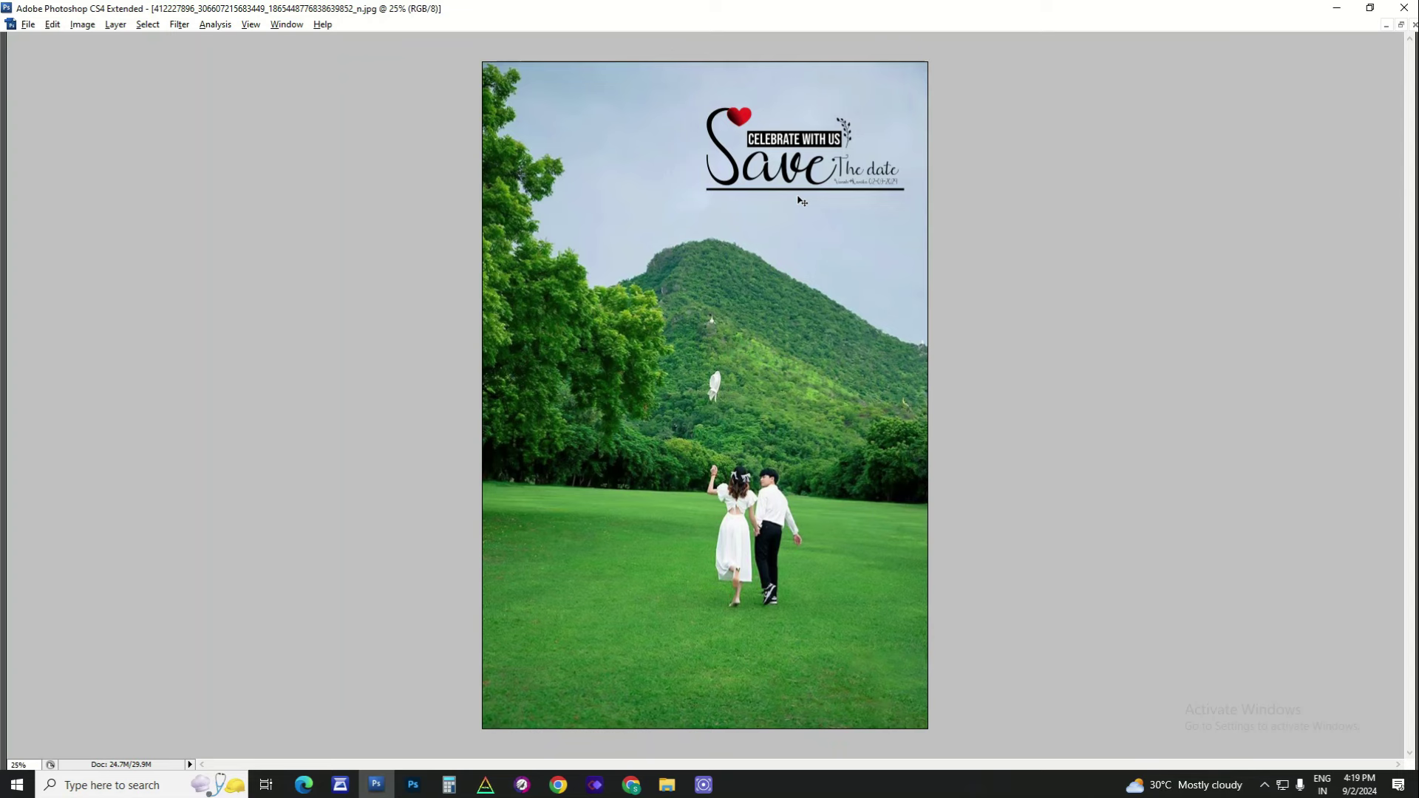
pyautogui.hotkey('ctrl', 'Tab')
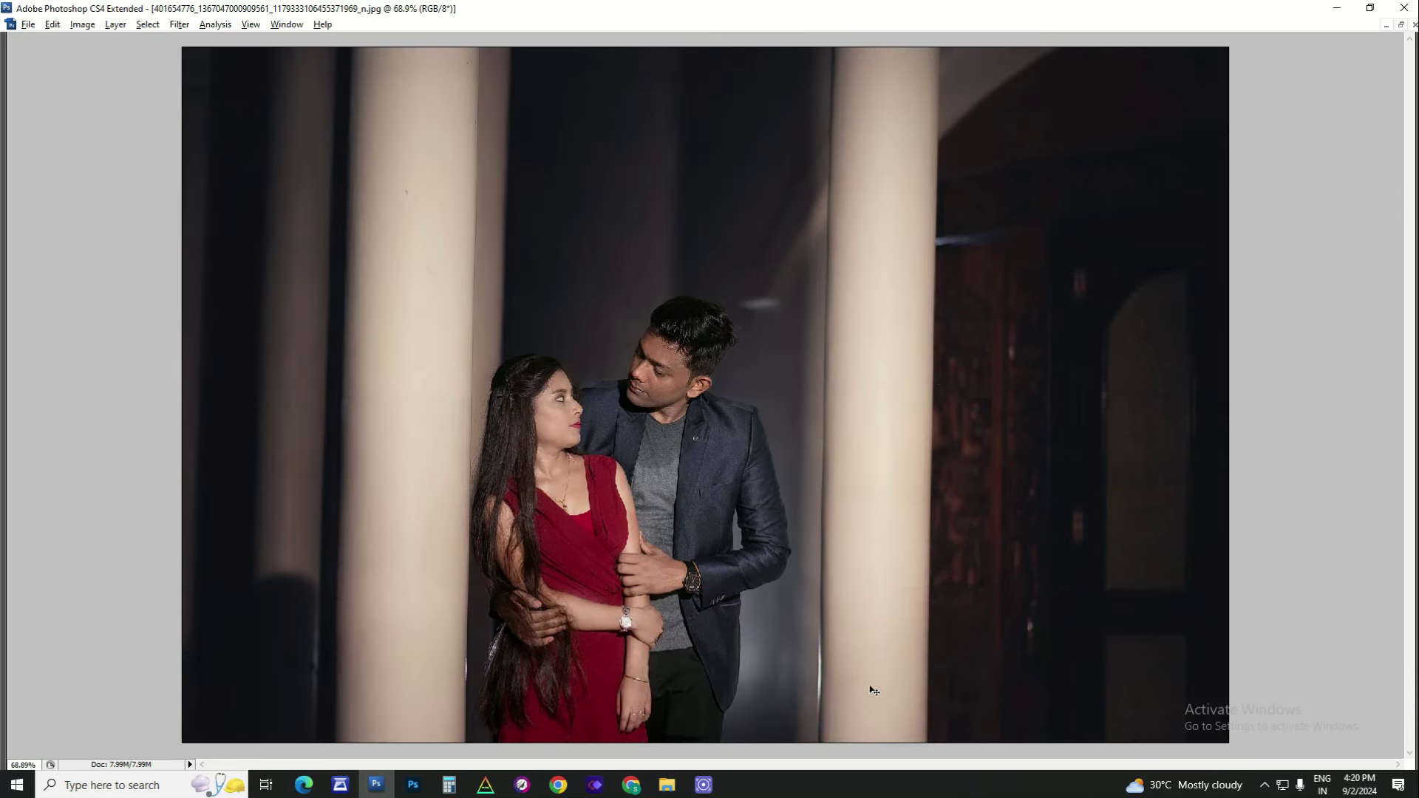
pyautogui.hotkey('ctrl', 'w')
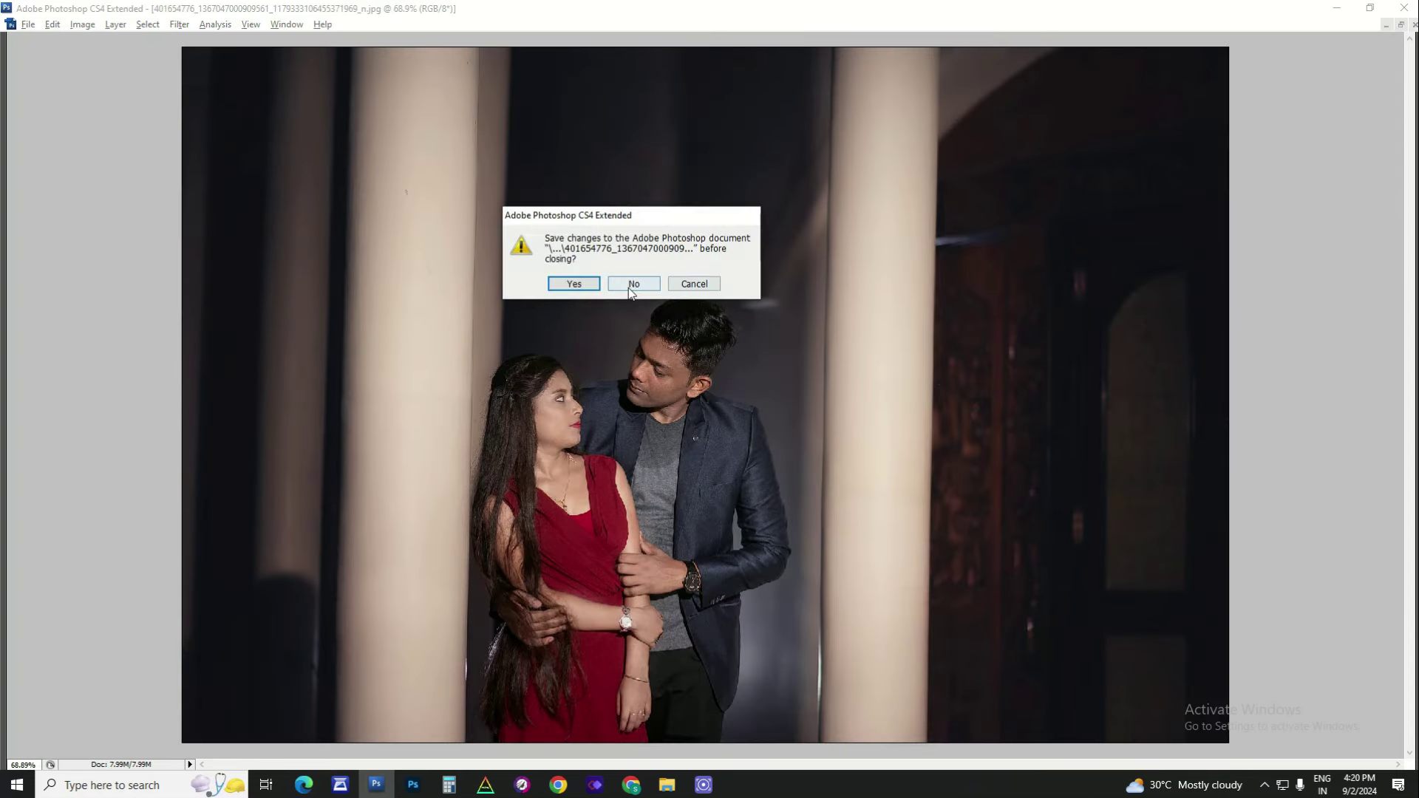
pyautogui.click(633, 285)
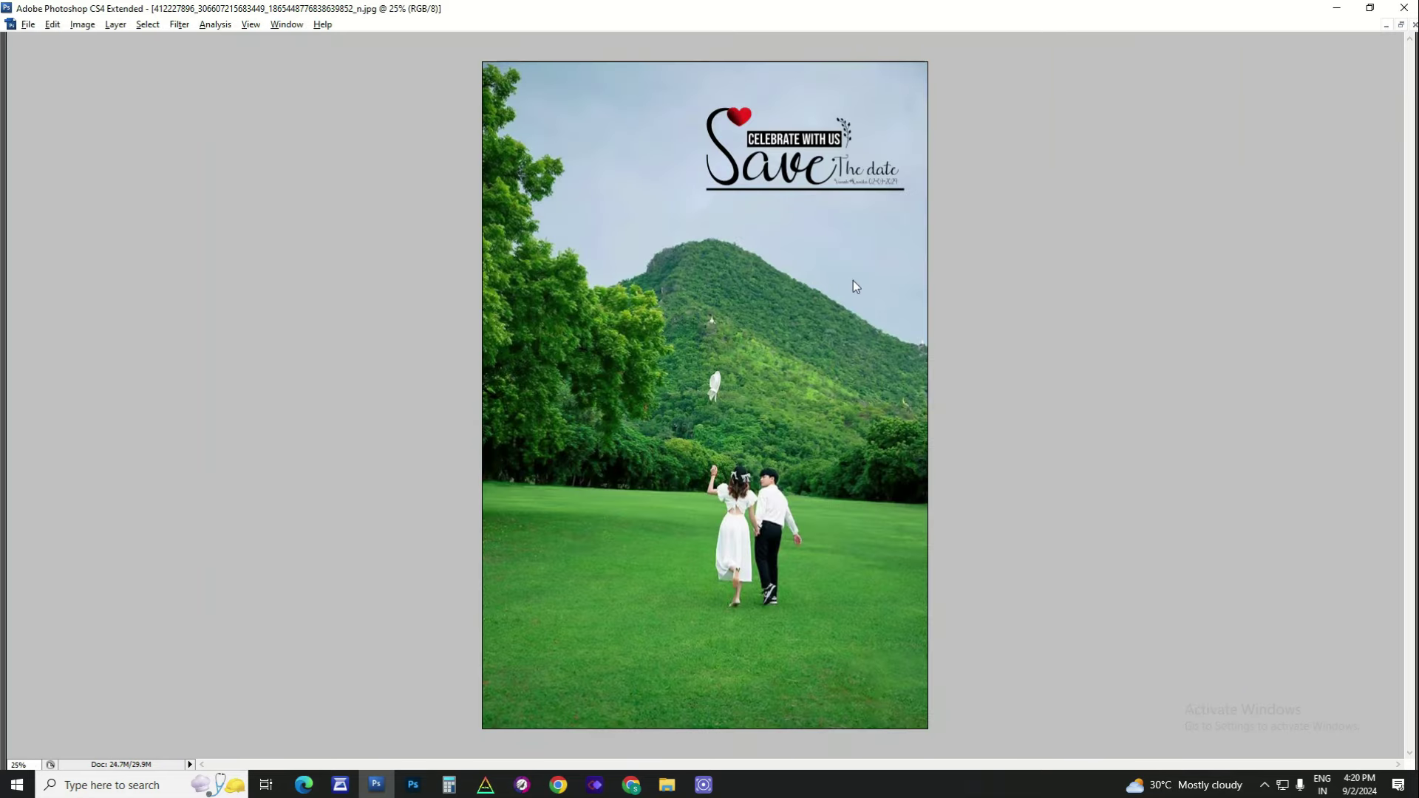
pyautogui.hotkey('alt', 'Tab')
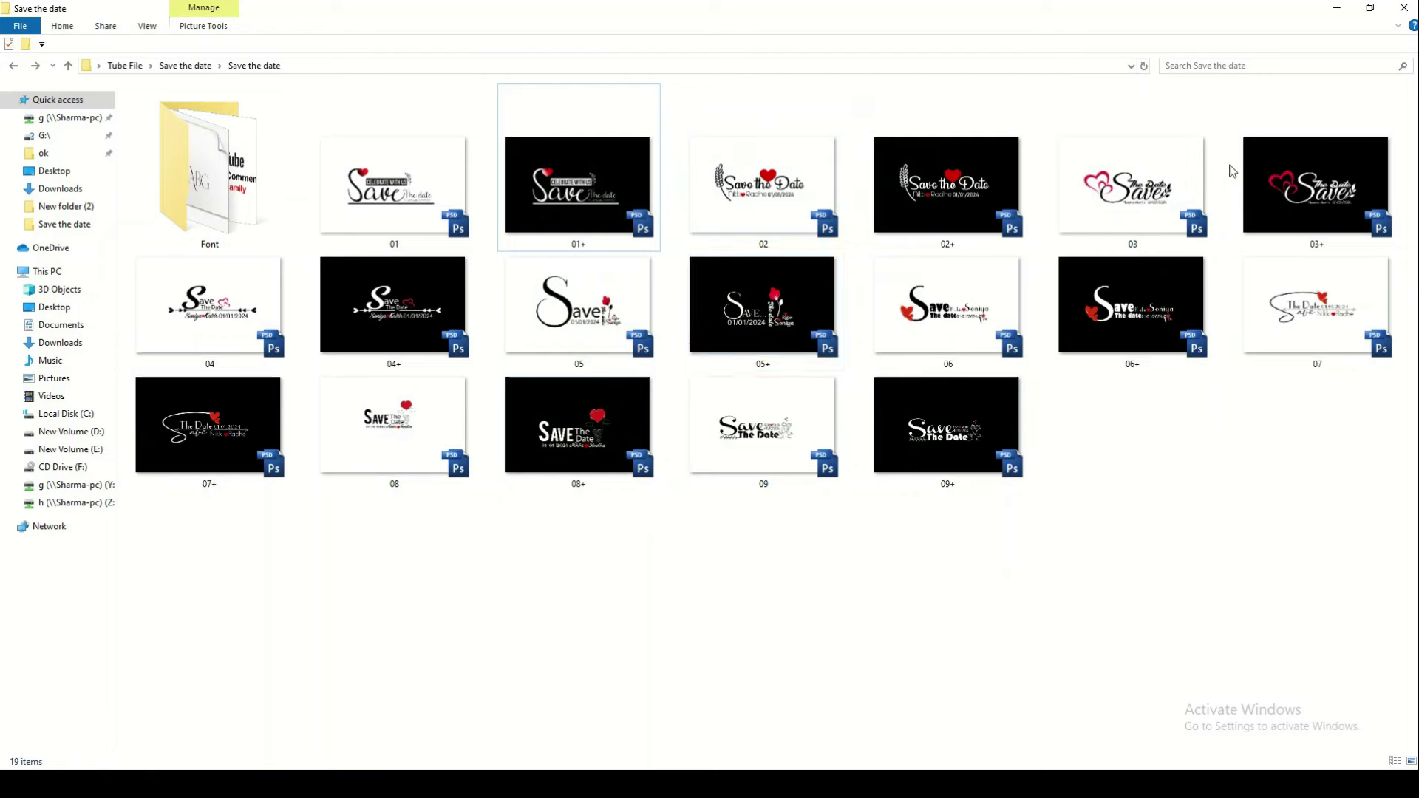
# - Bring template 03's red-hearts title into Photoshop over the hillside photo and fit it on screen
pyautogui.moveTo(1205, 188); pyautogui.dragTo(1169, 377)
pyautogui.hotkey('alt', 'Tab')
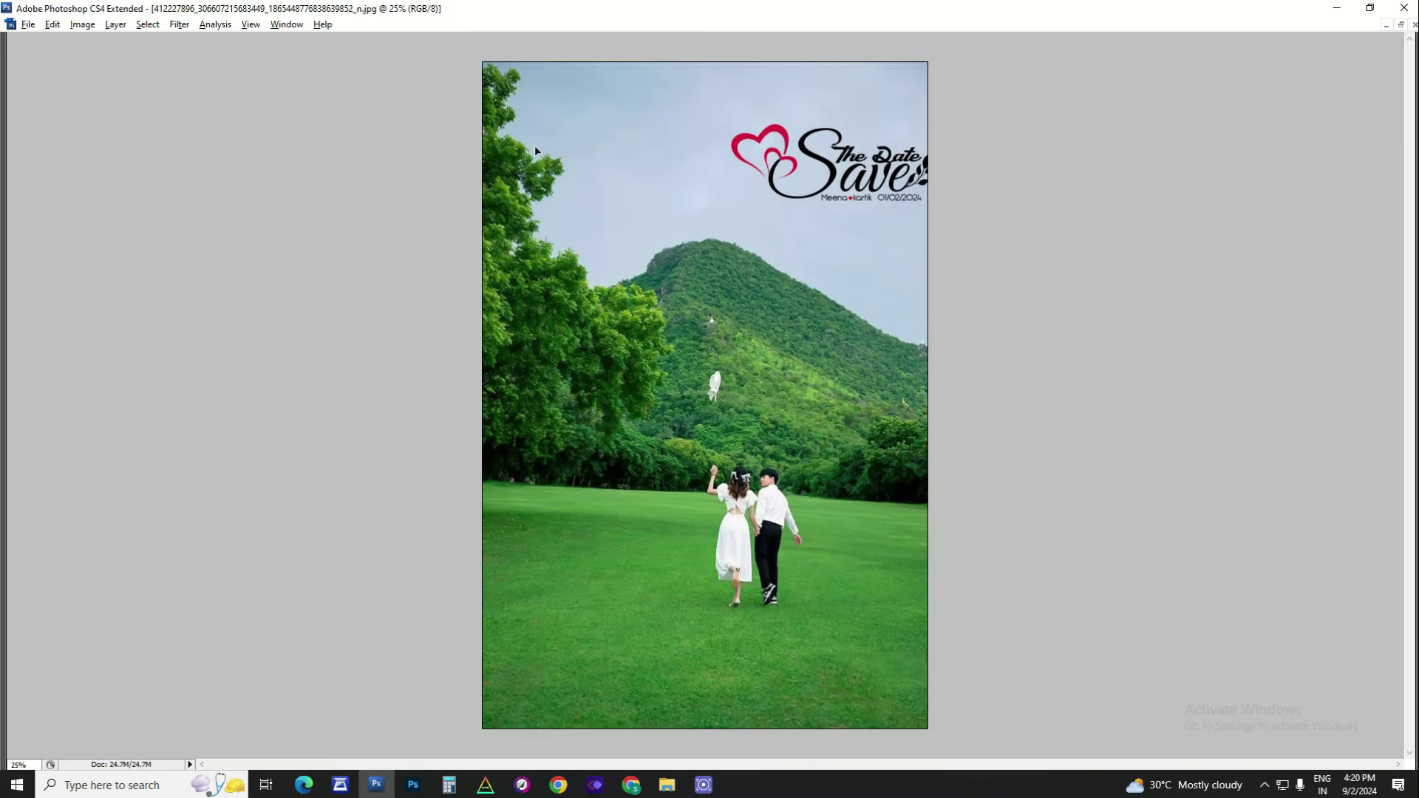
pyautogui.scroll(5, 824, 111)
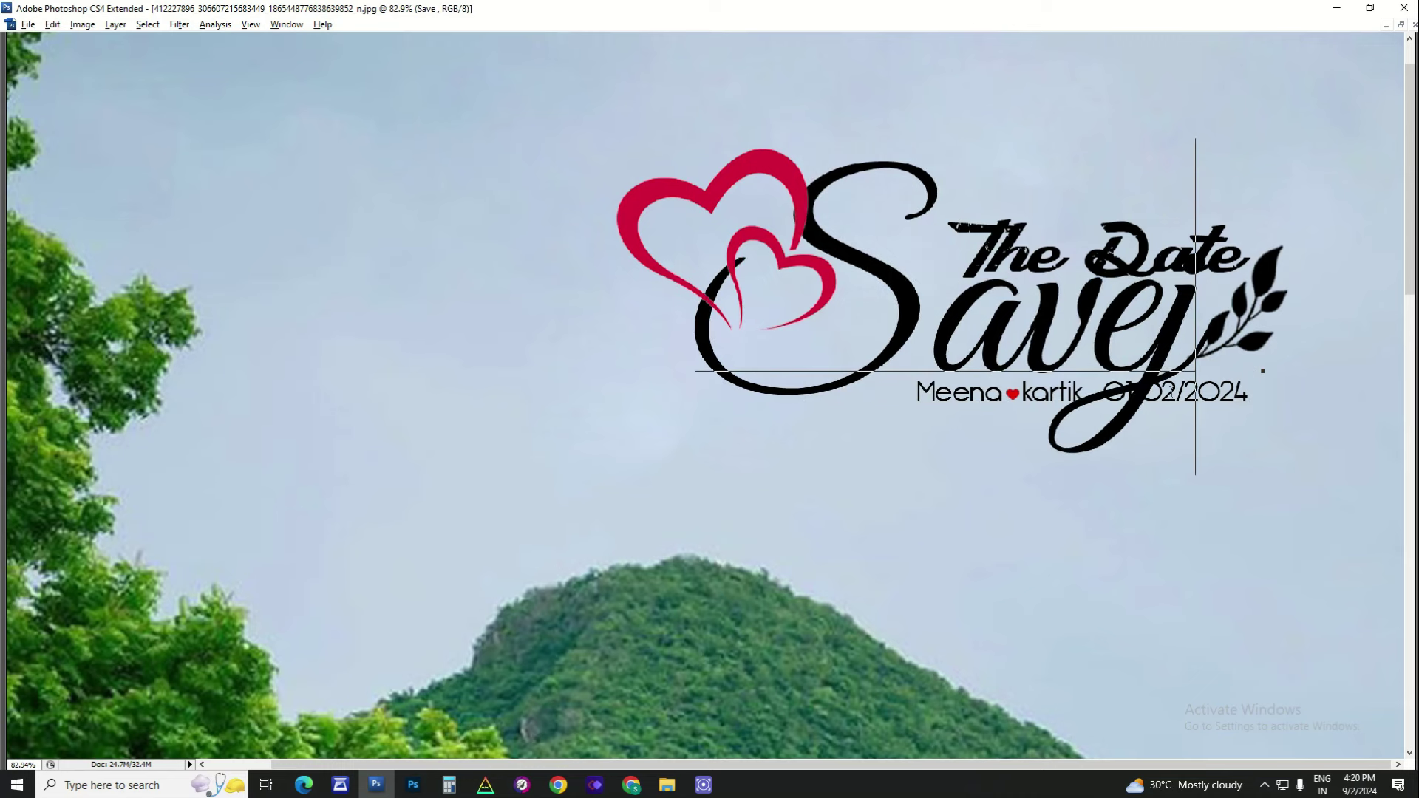
pyautogui.rightClick(1087, 300)
pyautogui.click(1117, 311)
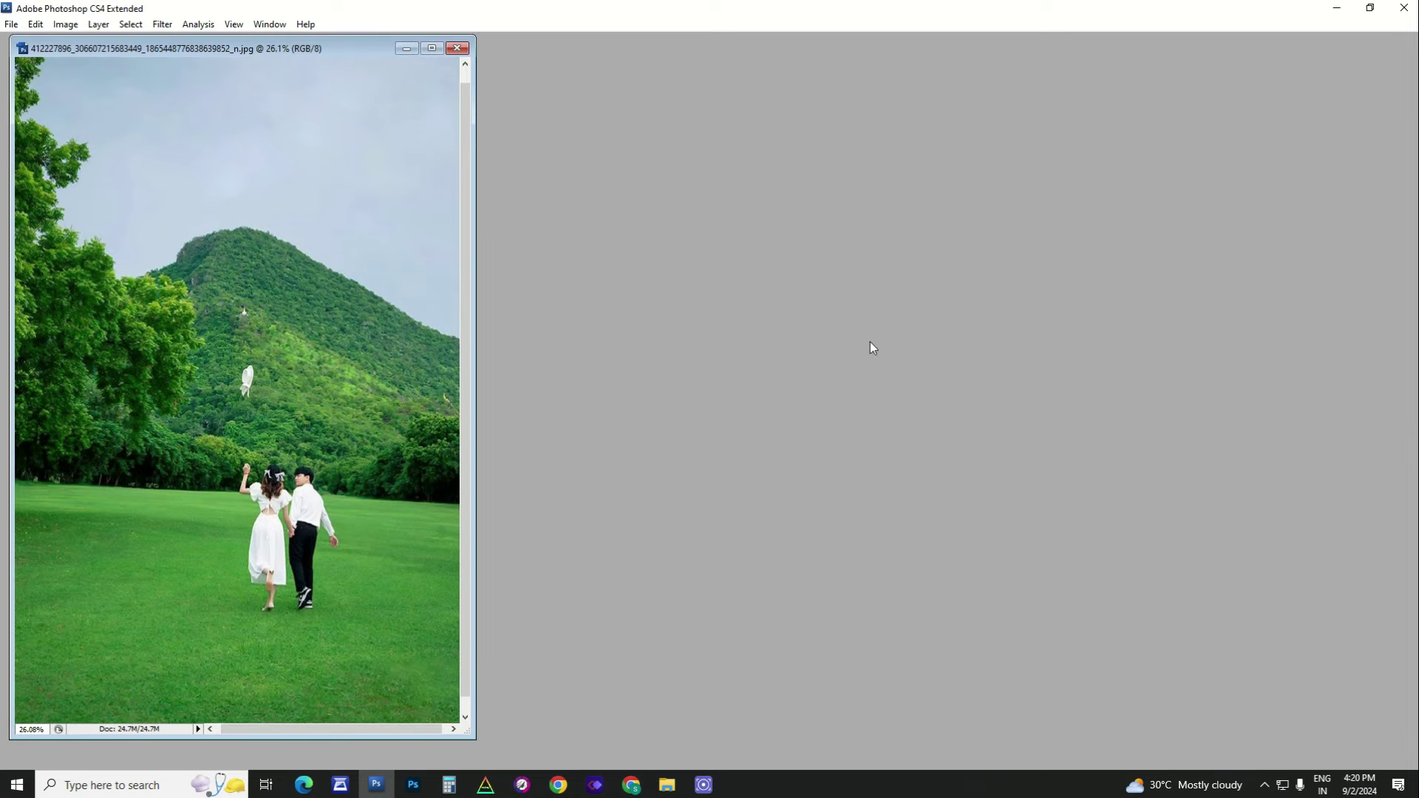
# - Open template 09.psd in Photoshop and bring its whole design into view
pyautogui.hotkey('alt', 'Tab')
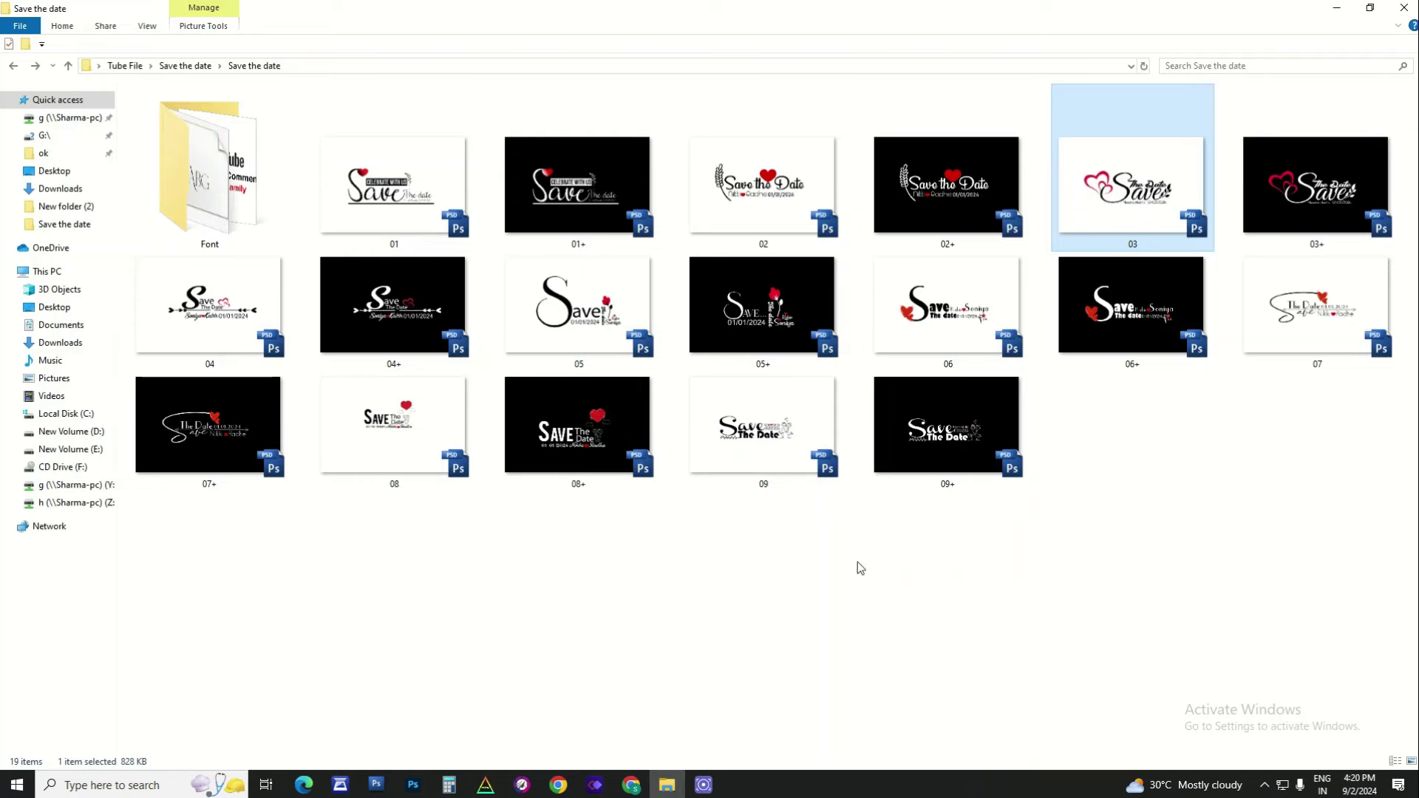
pyautogui.moveTo(769, 414); pyautogui.dragTo(1050, 495)
pyautogui.hotkey('alt', 'Tab')
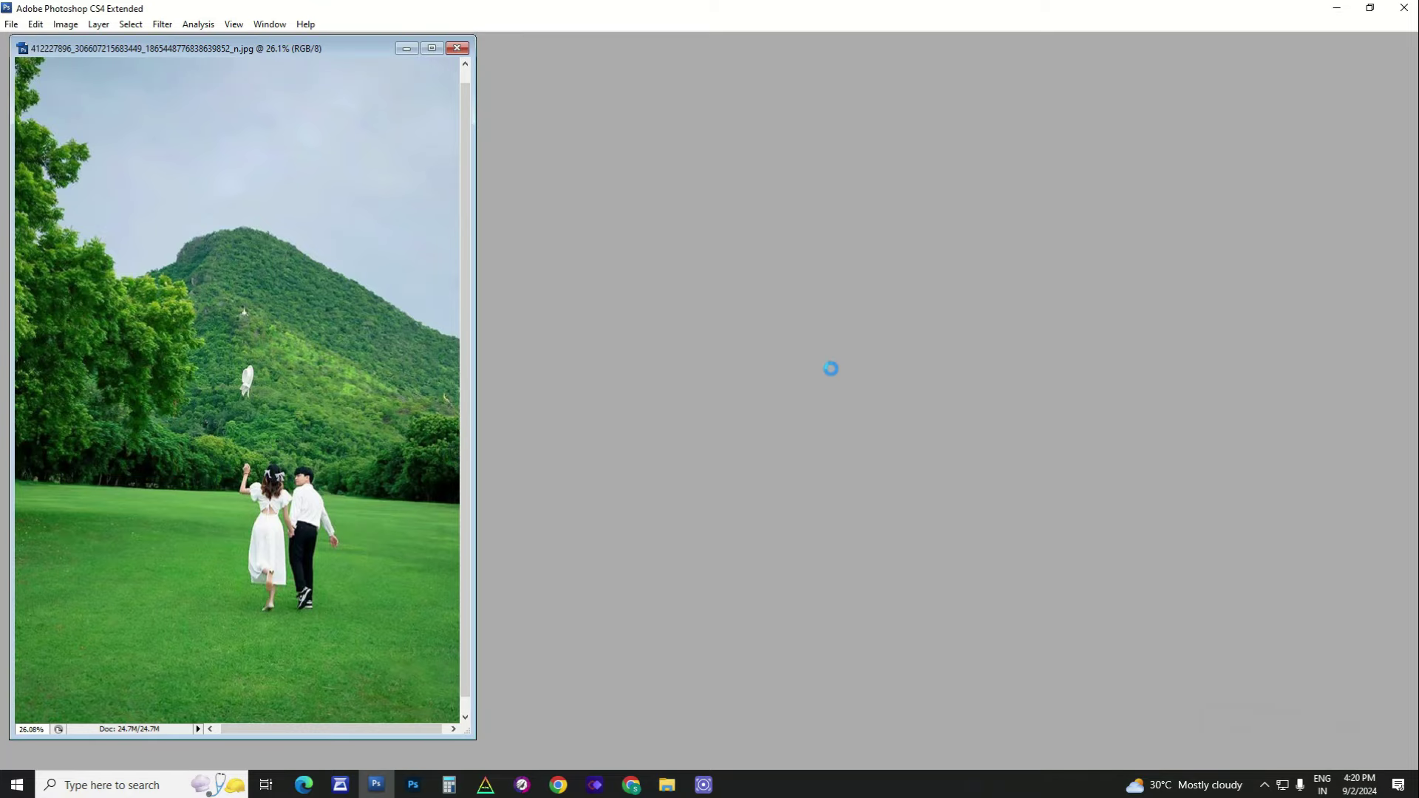
pyautogui.moveTo(571, 68); pyautogui.dragTo(1227, 57)
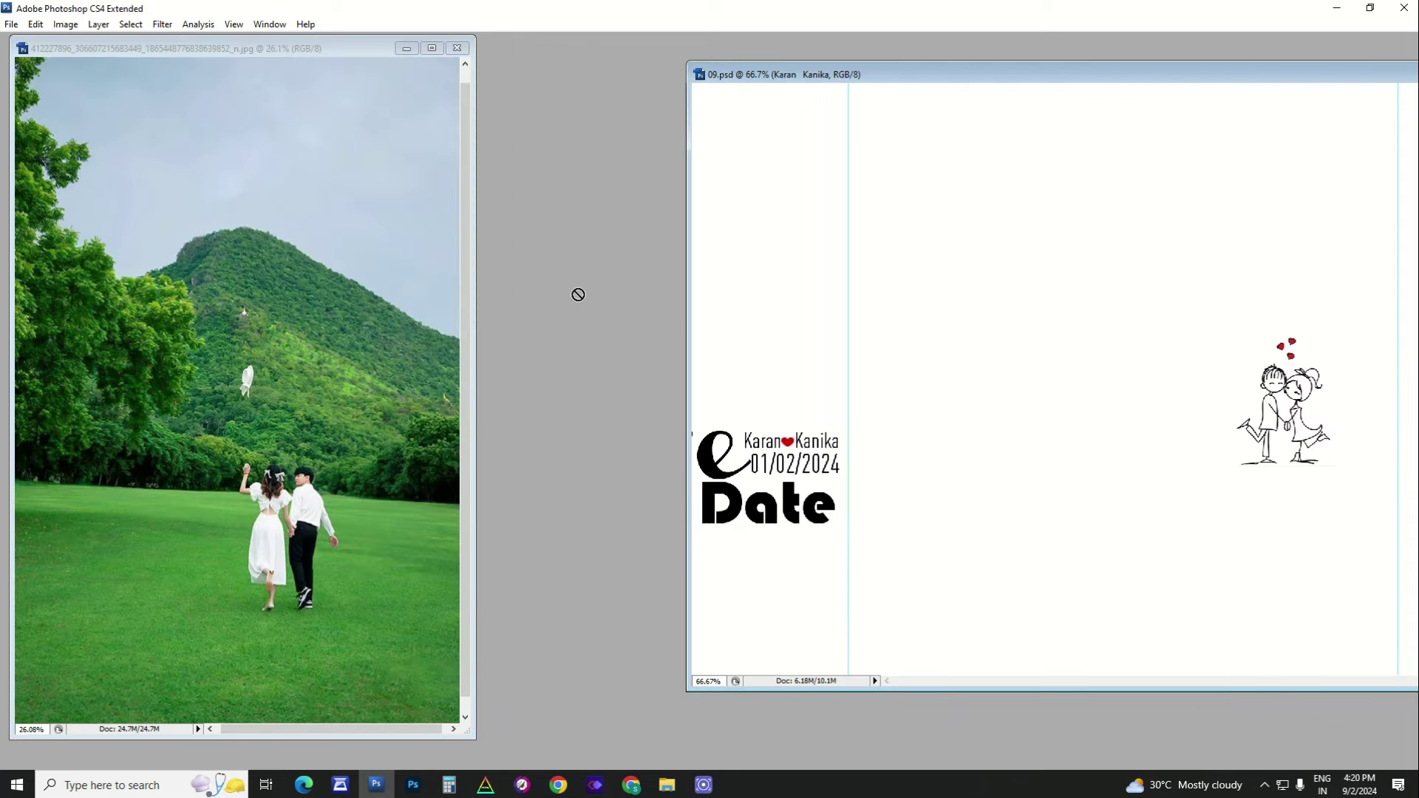
pyautogui.moveTo(1109, 399); pyautogui.dragTo(333, 211)
pyautogui.moveTo(728, 209); pyautogui.dragTo(781, 223)
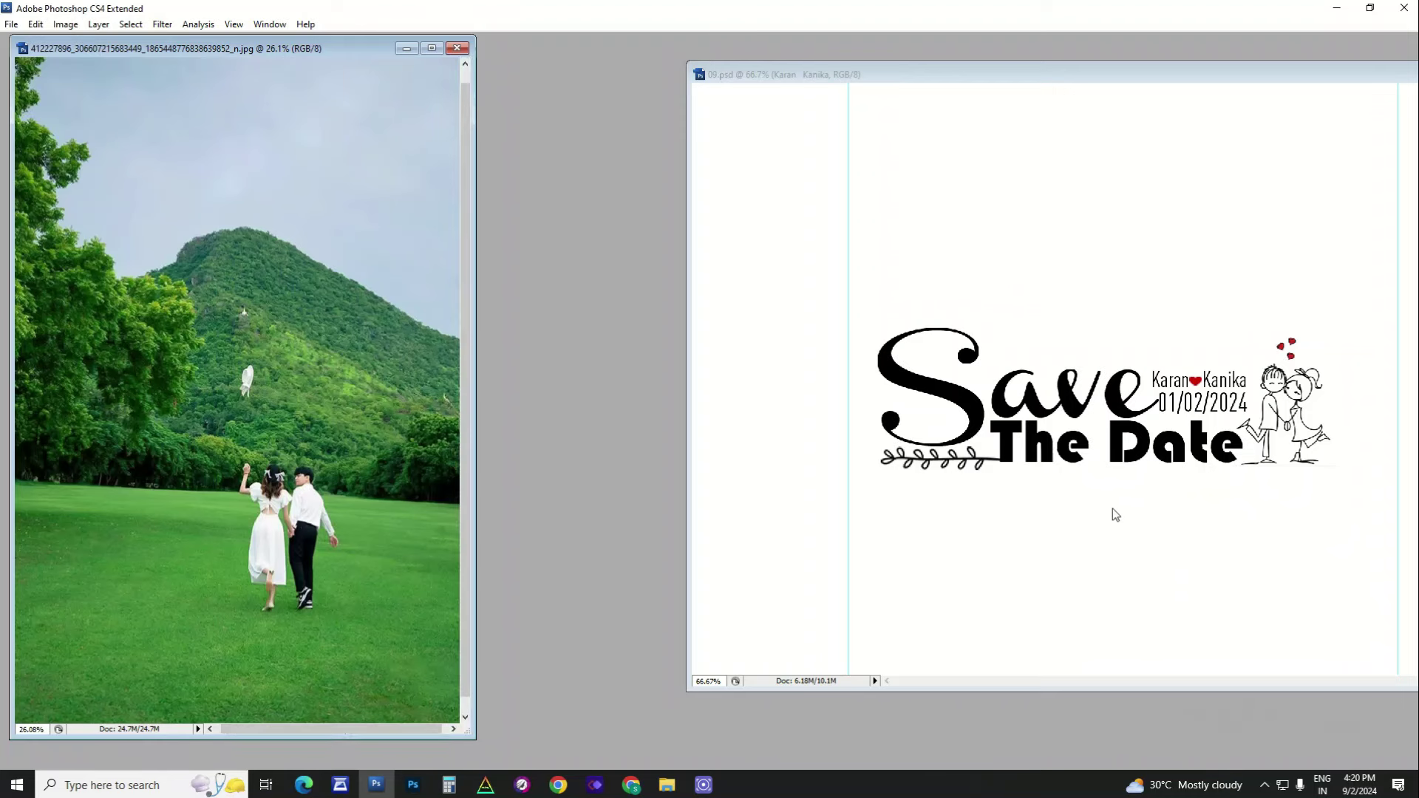
# - Copy template 09's Layers 1–3 onto the hillside photo and enlarge the design
pyautogui.press('F7')
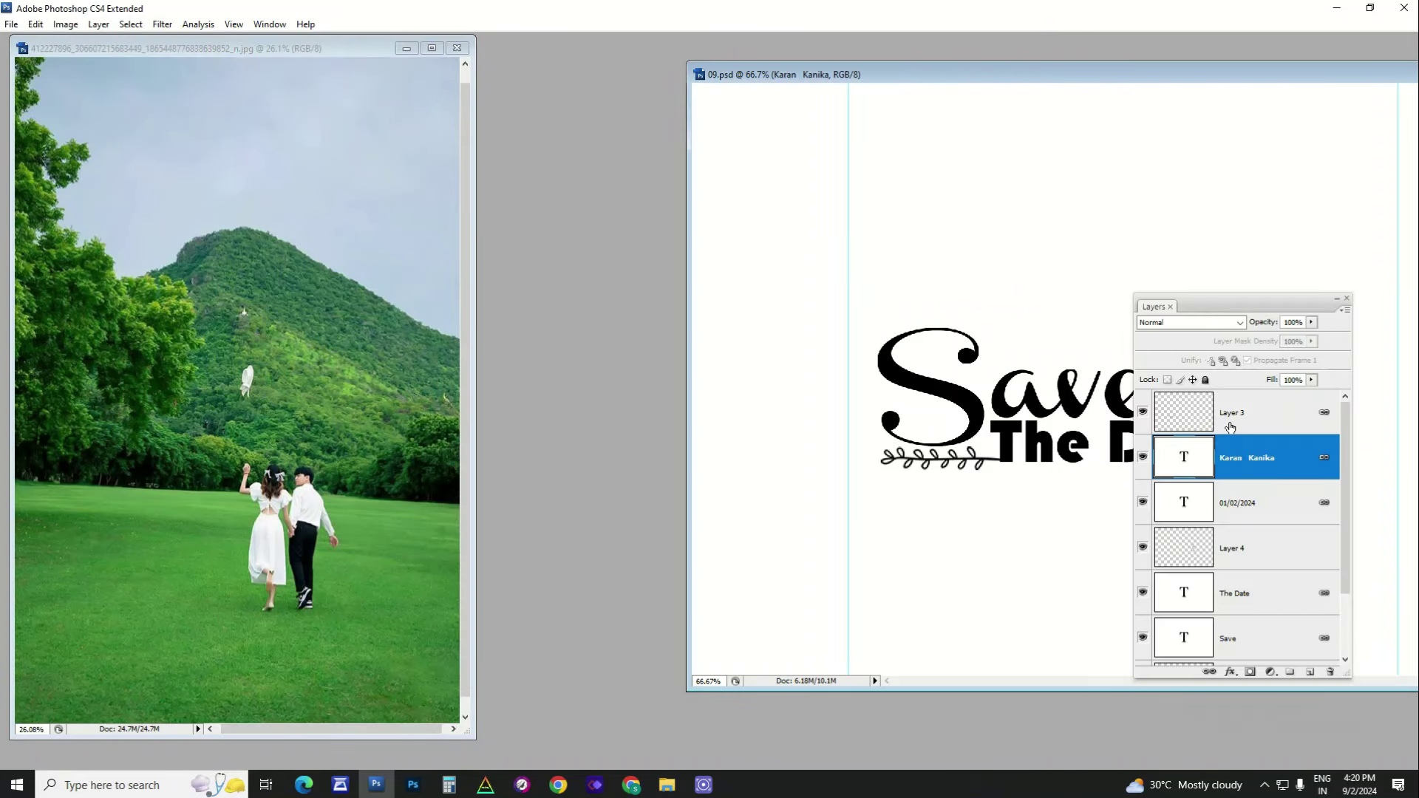
pyautogui.click(1233, 403)
pyautogui.scroll(-2, 1231, 568)
pyautogui.keyDown('shift'); pyautogui.click(1250, 615); pyautogui.keyUp('shift')
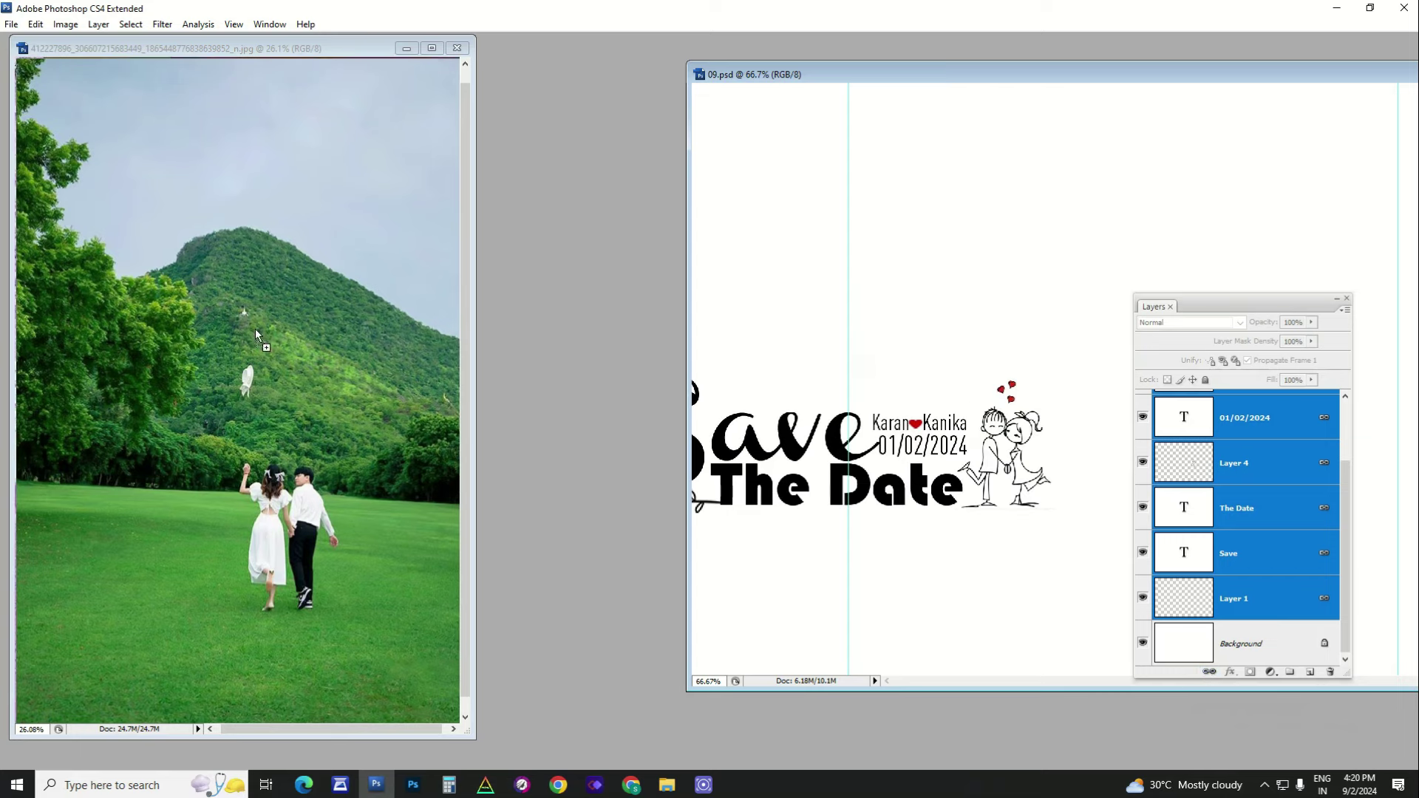
pyautogui.moveTo(1028, 442); pyautogui.dragTo(409, 278)
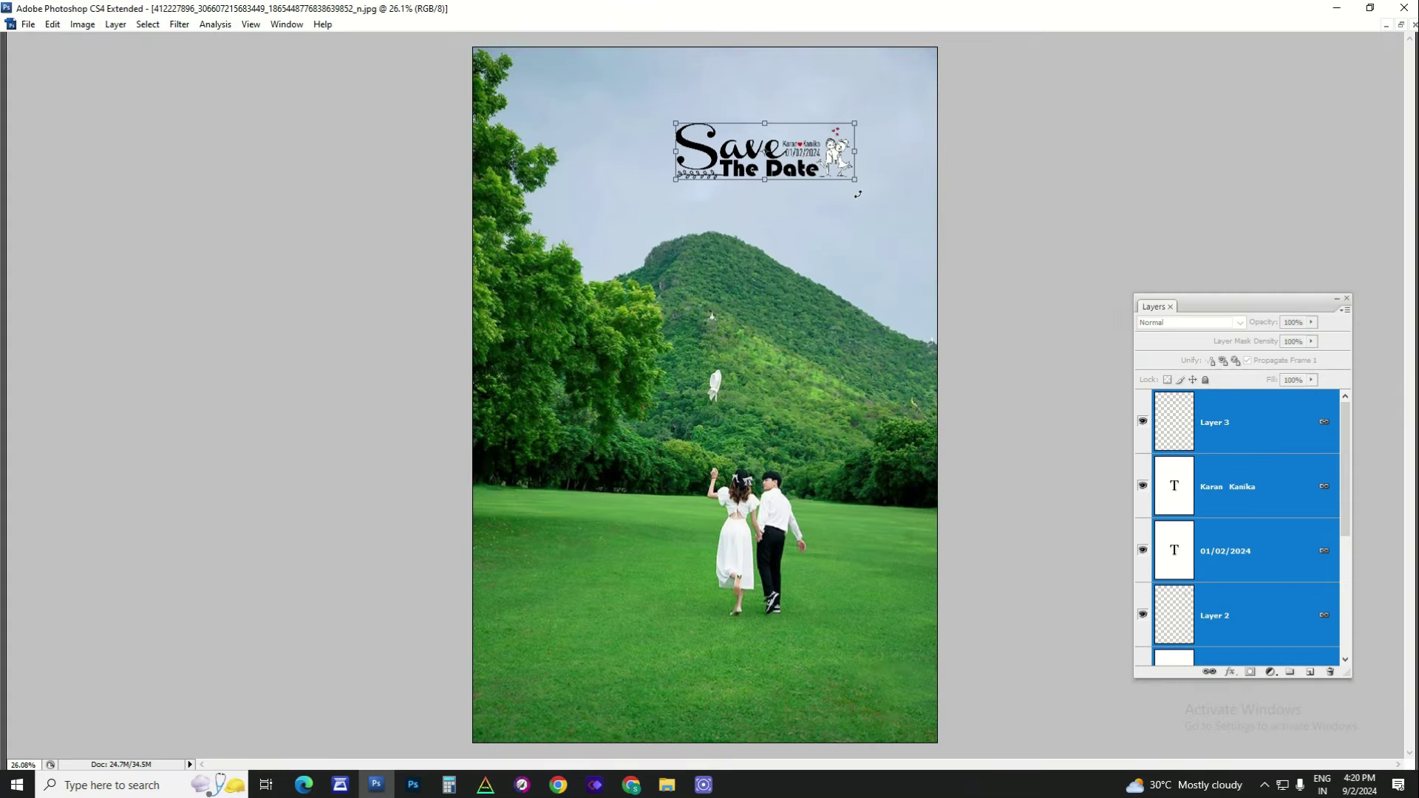
pyautogui.moveTo(858, 194); pyautogui.dragTo(891, 212)
pyautogui.press('Return')
# - Nudge the design up and right, then delete its layers, leaving only Background
pyautogui.click(849, 121)
pyautogui.rightClick(860, 244)
pyautogui.click(887, 255)
pyautogui.moveTo(824, 202); pyautogui.dragTo(846, 194)
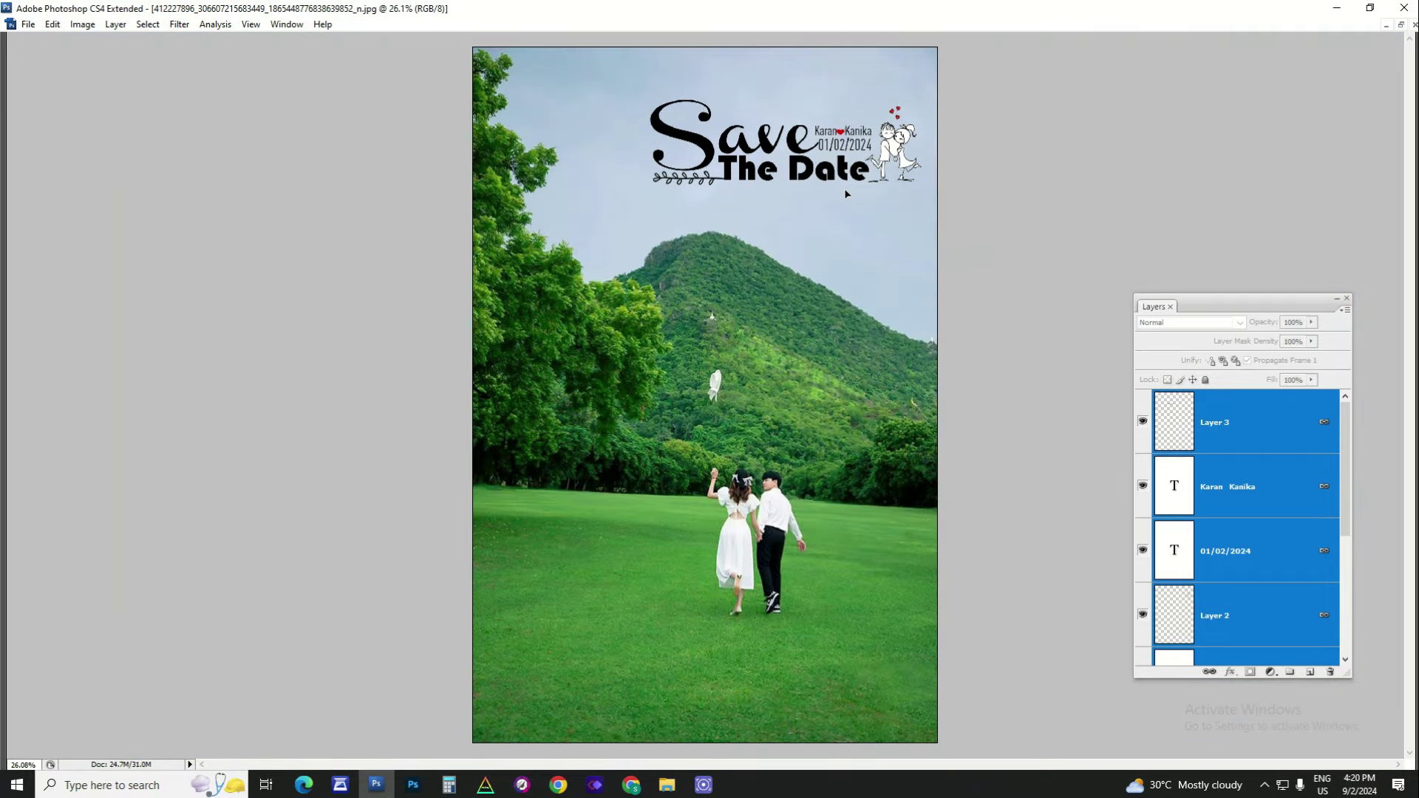
pyautogui.press('Delete')
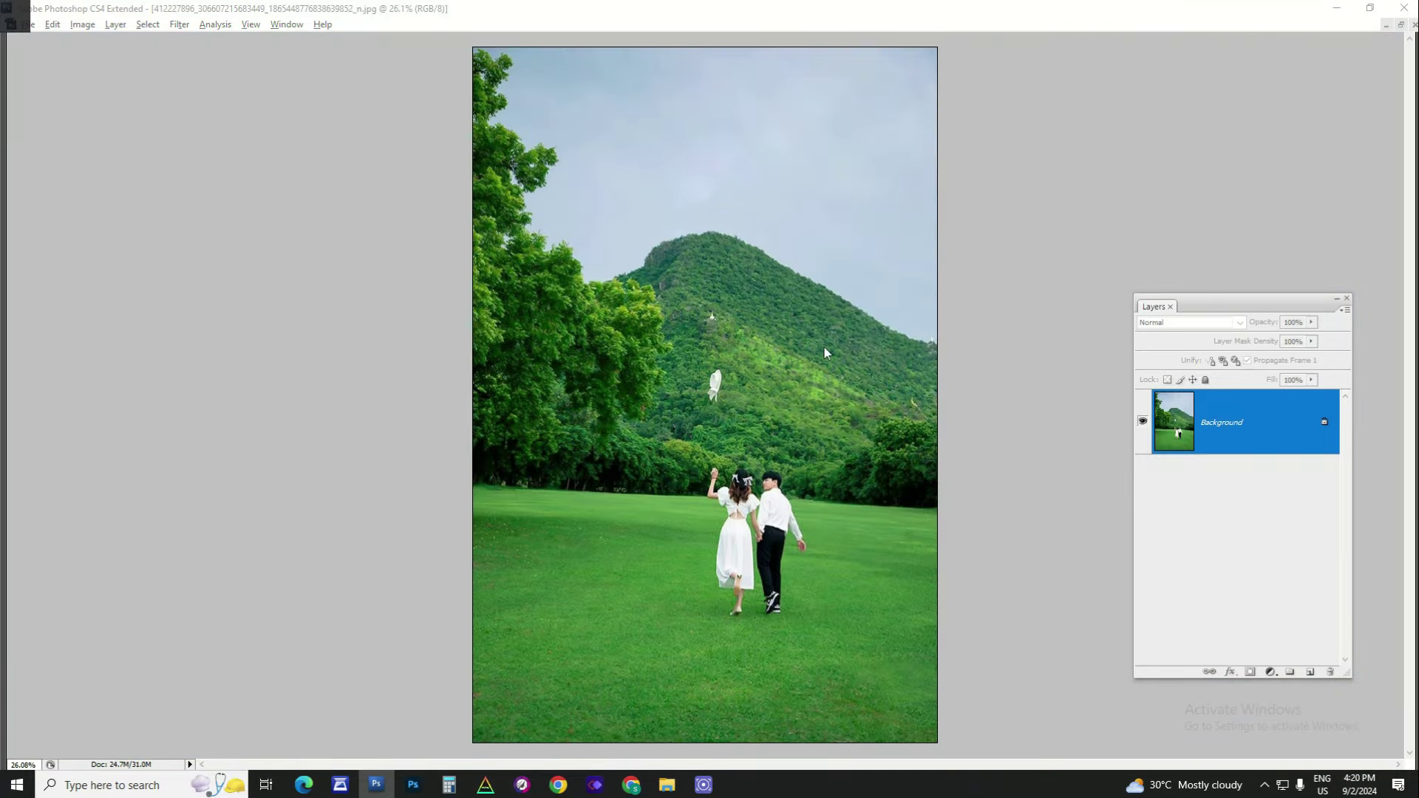
pyautogui.hotkey('alt', 'Tab')
# - Copy template 08's heart-balloon title onto the hillside photo, enlarge it, and fit the view
pyautogui.moveTo(584, 443)
pyautogui.mouseDown()
pyautogui.moveTo(601, 492)
pyautogui.moveTo(990, 469)
pyautogui.mouseUp()
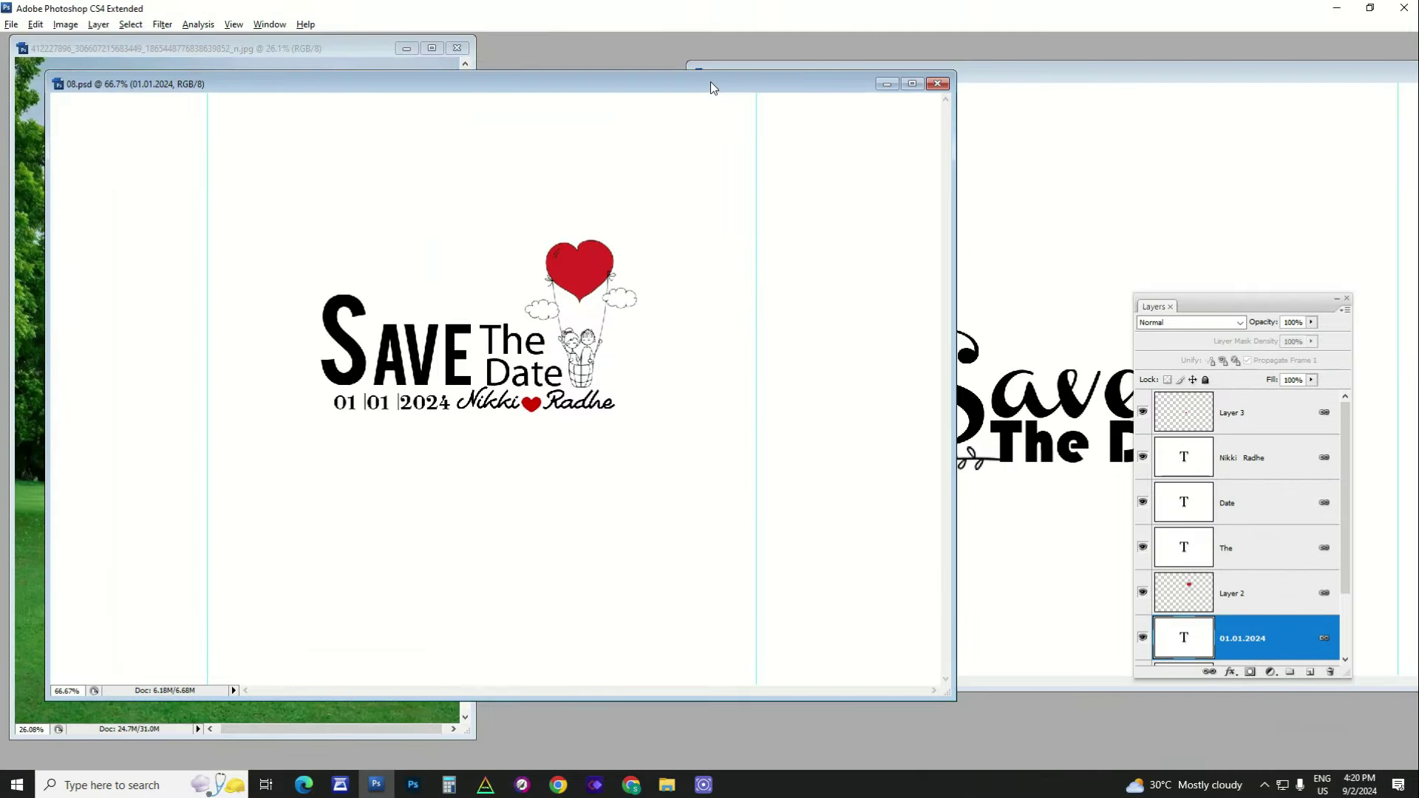
pyautogui.moveTo(713, 87); pyautogui.dragTo(1239, 55)
pyautogui.keyDown('shift'); pyautogui.click(1232, 413); pyautogui.keyUp('shift')
pyautogui.moveTo(961, 318); pyautogui.dragTo(255, 273)
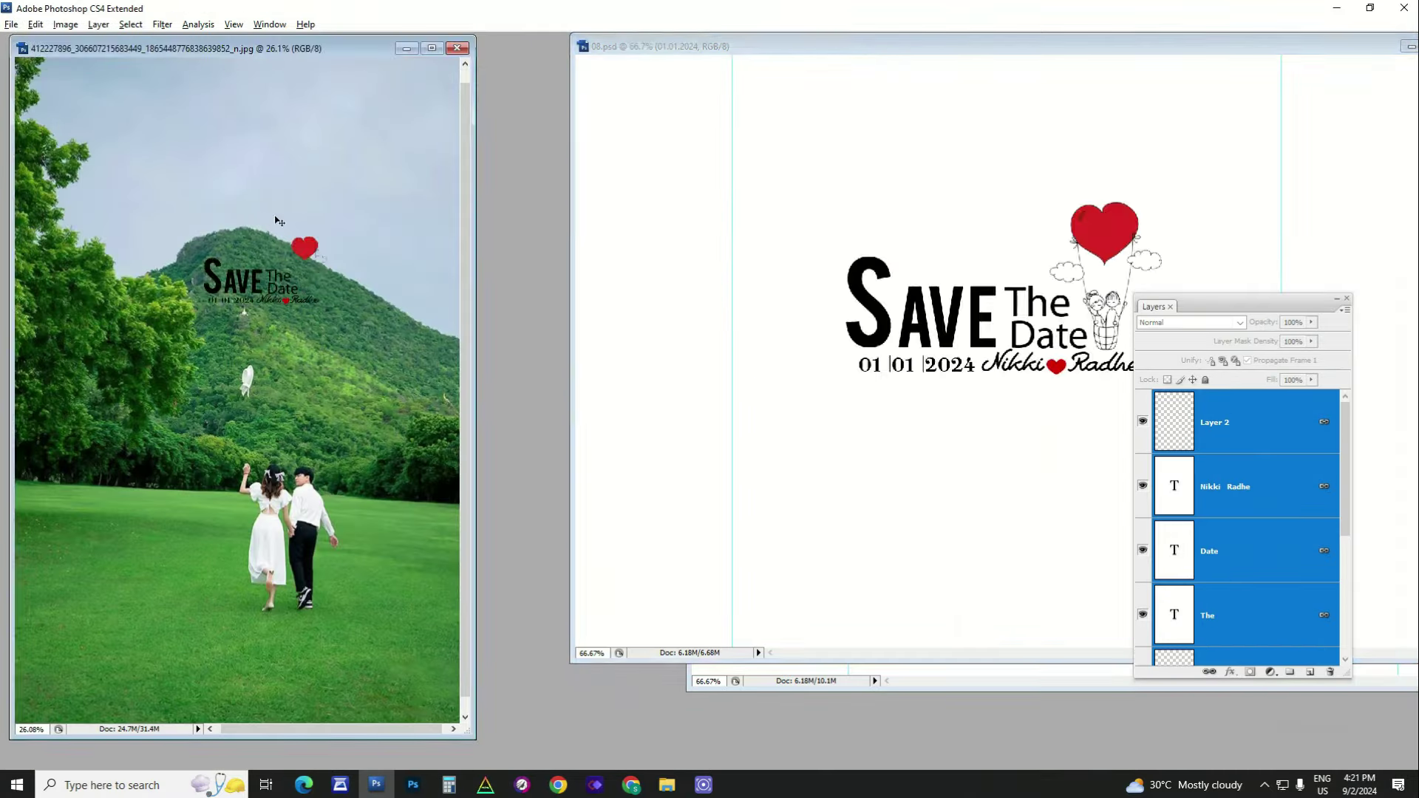
pyautogui.click(432, 48)
pyautogui.moveTo(656, 148)
pyautogui.mouseDown()
pyautogui.moveTo(884, 359)
pyautogui.moveTo(589, 409)
pyautogui.mouseUp()
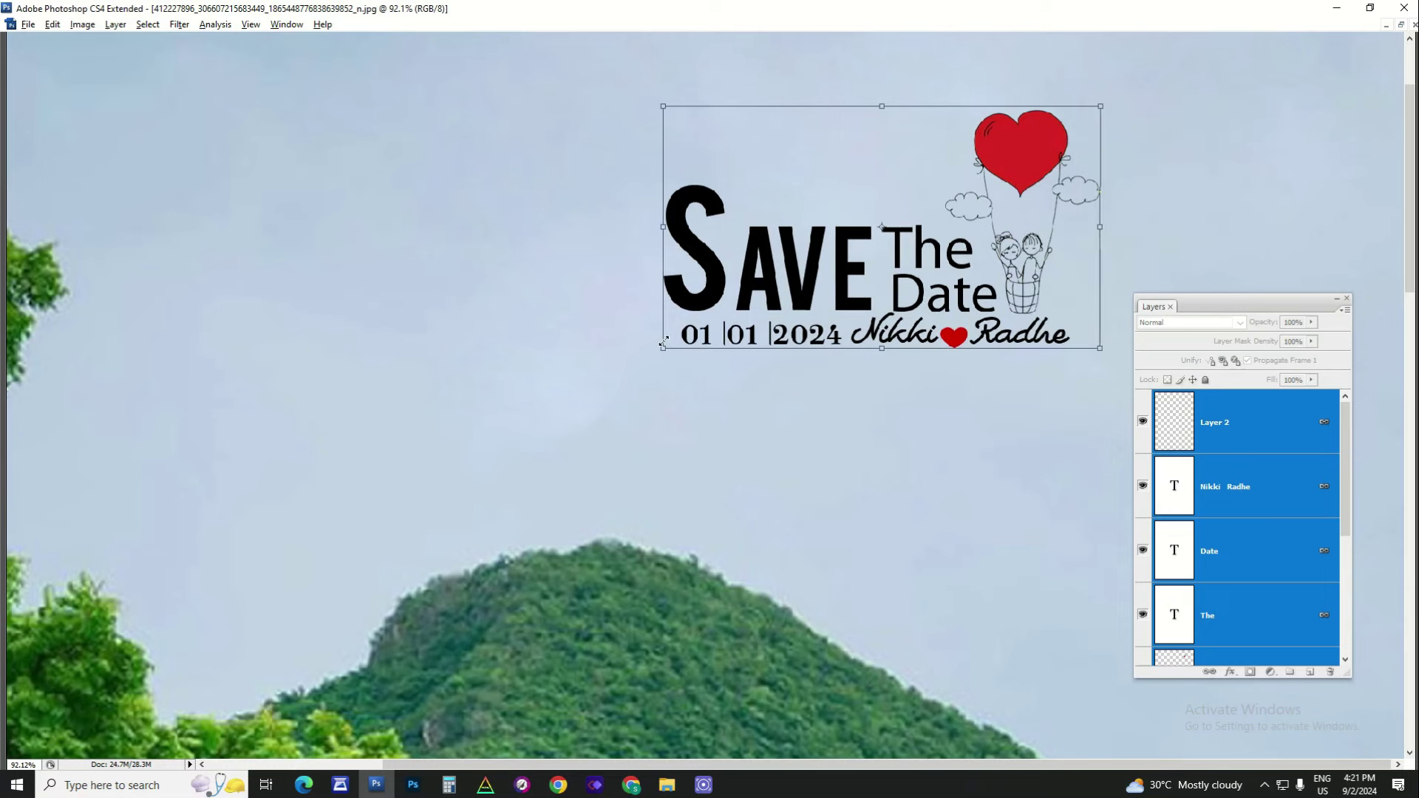
pyautogui.press('Return')
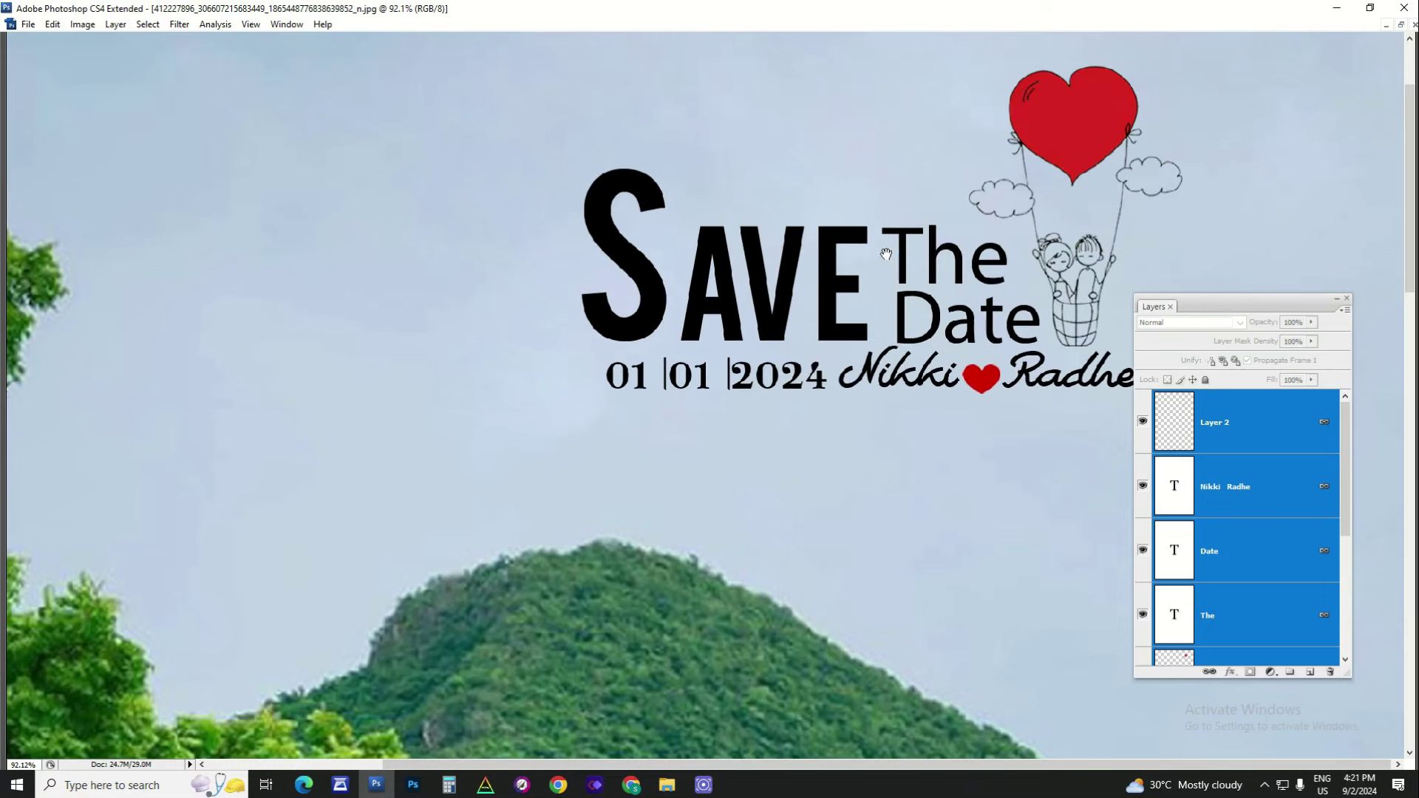
pyautogui.hotkey('ctrl', '0')
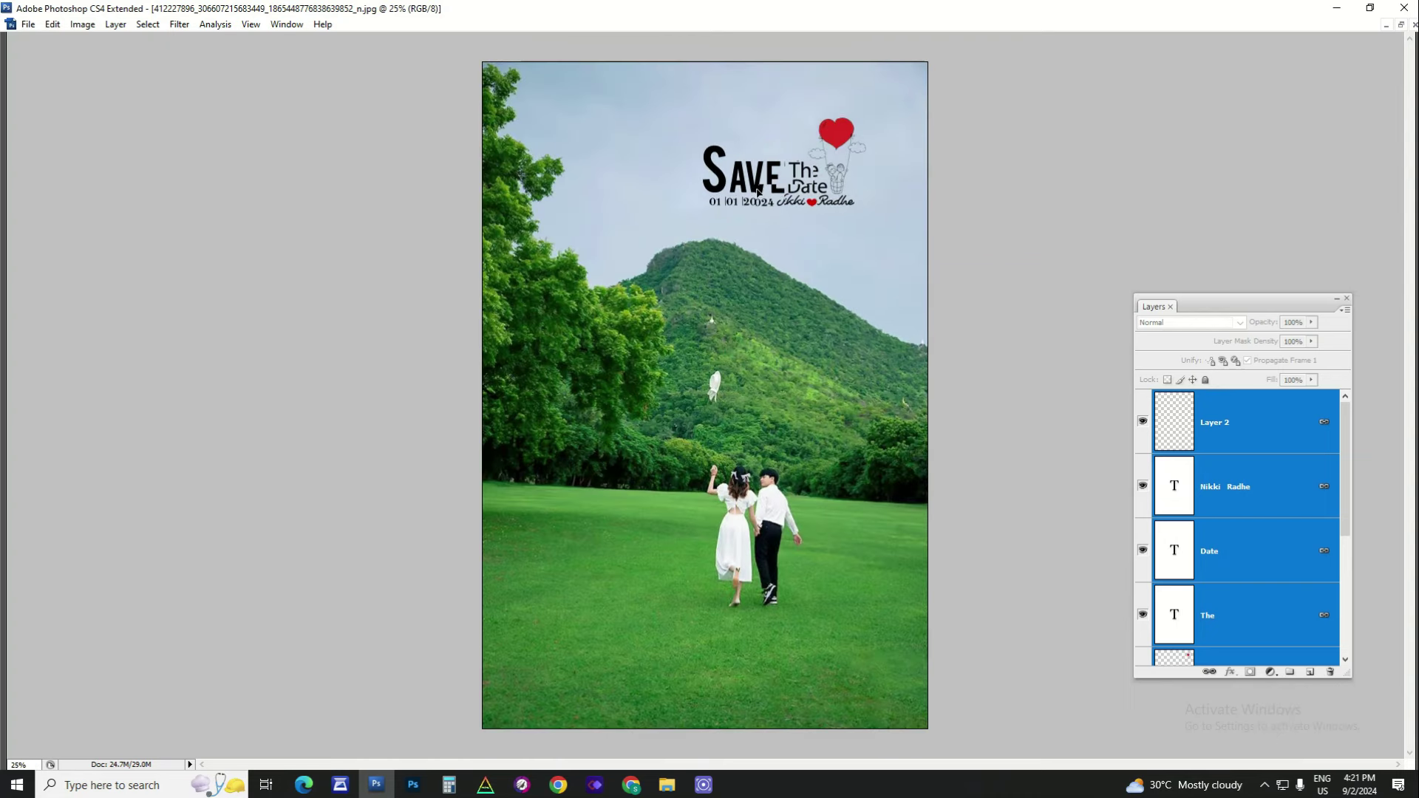
pyautogui.press('alt')
# - Bring template 05 into Photoshop and drag its flower-stemmed Save the date graphic onto the photo
pyautogui.hotkey('alt', 'Tab')
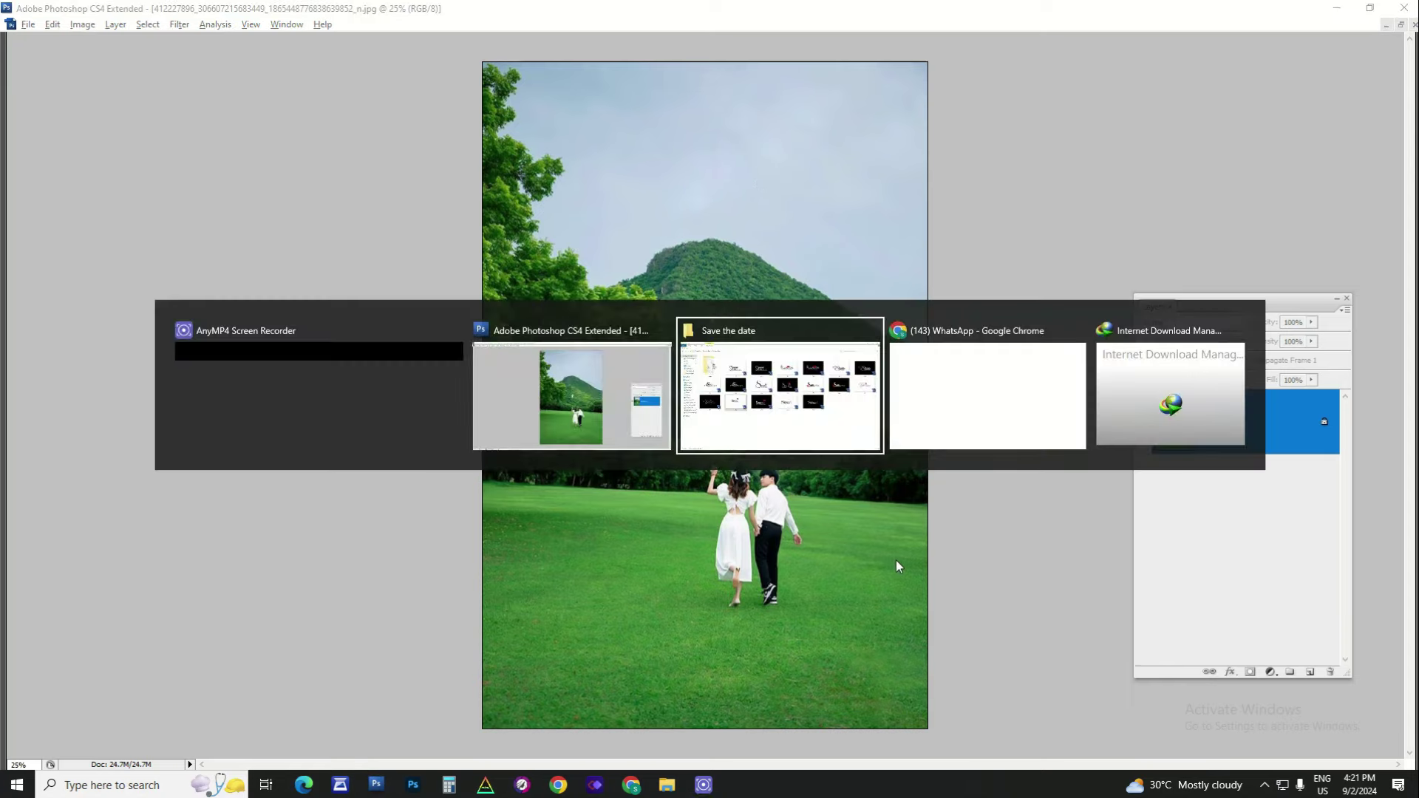
pyautogui.moveTo(792, 488)
pyautogui.mouseDown()
pyautogui.moveTo(795, 464)
pyautogui.moveTo(1043, 496)
pyautogui.mouseUp()
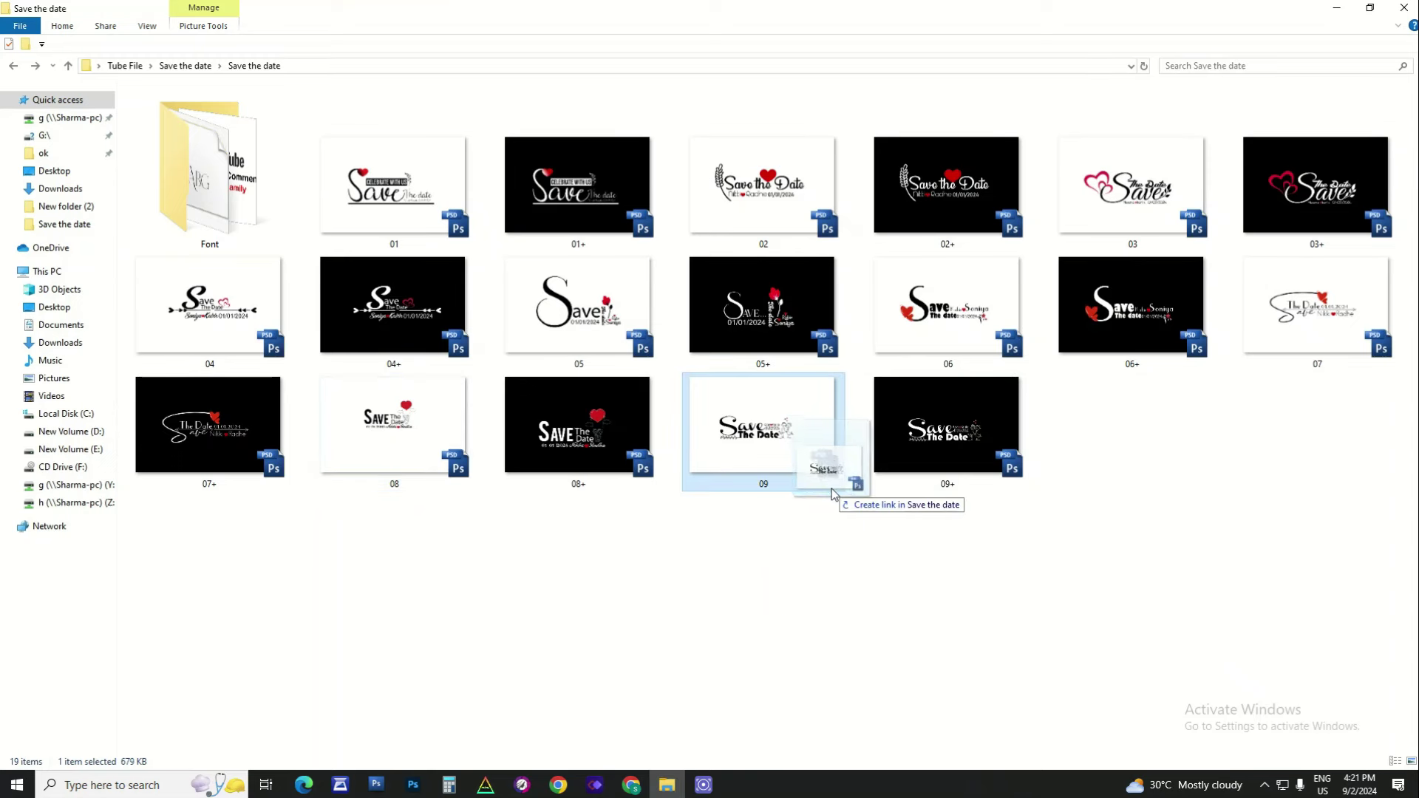
pyautogui.hotkey('alt', 'Tab')
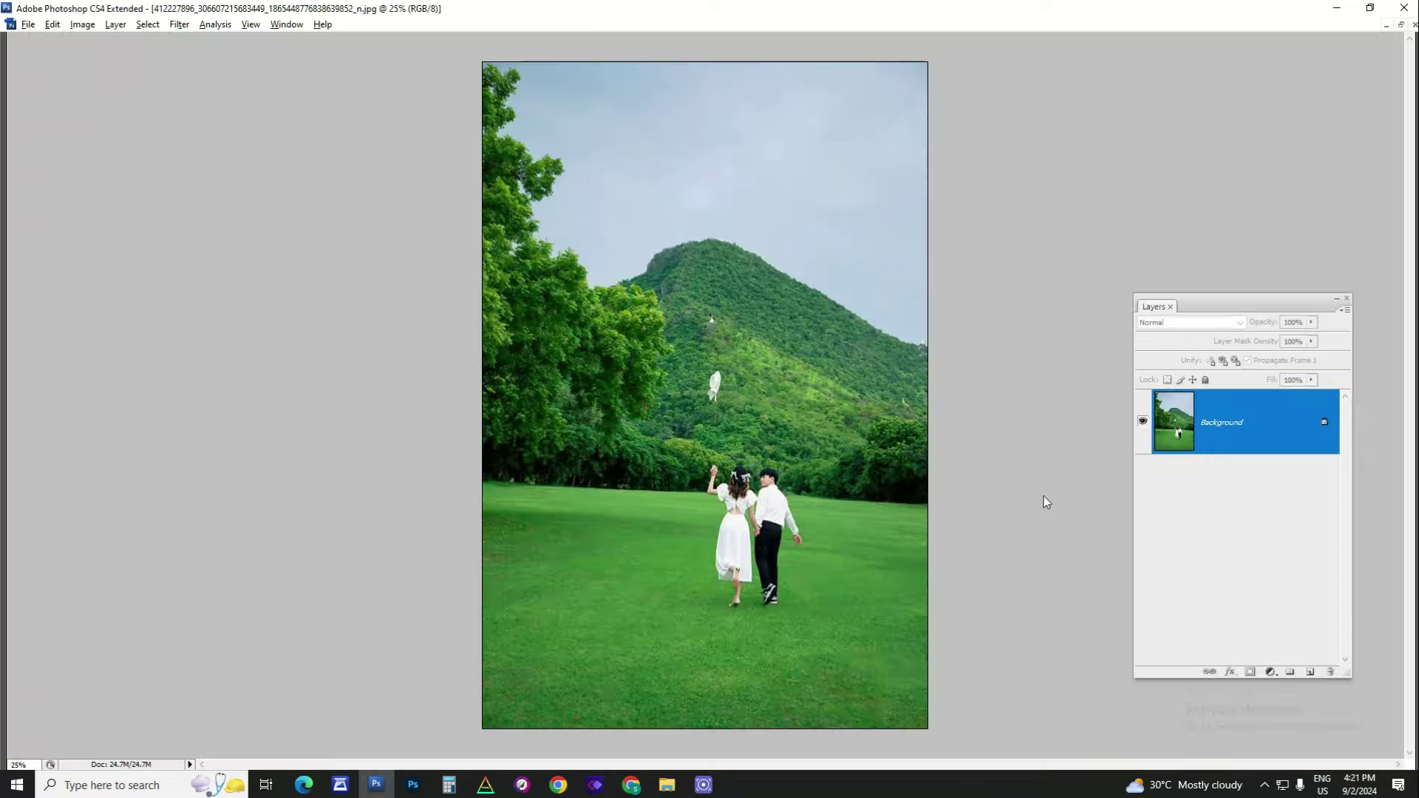
pyautogui.hotkey('alt', 'Tab')
pyautogui.moveTo(453, 571)
pyautogui.mouseDown()
pyautogui.moveTo(576, 427)
pyautogui.moveTo(863, 431)
pyautogui.mouseUp()
pyautogui.hotkey('alt', 'Tab')
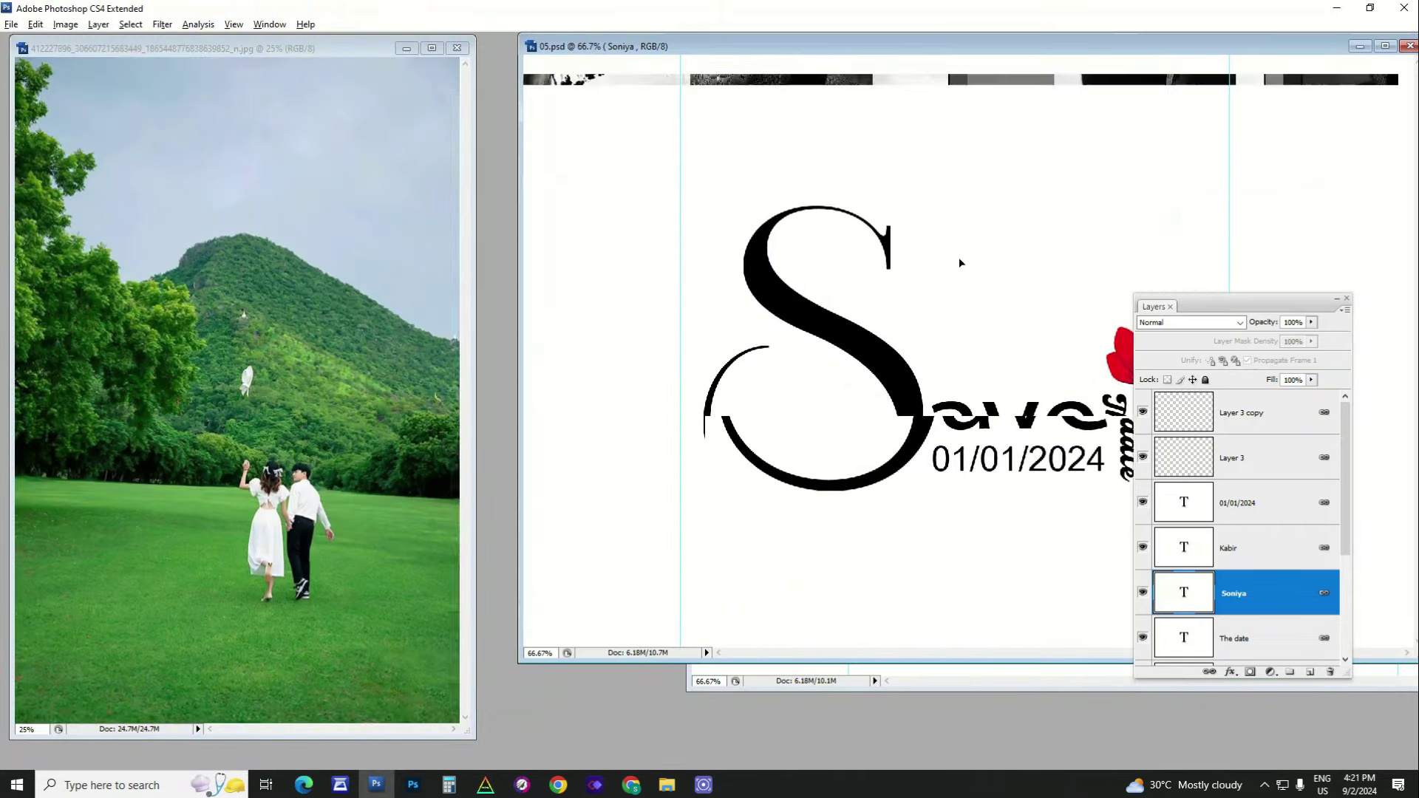
pyautogui.moveTo(962, 263); pyautogui.dragTo(316, 190)
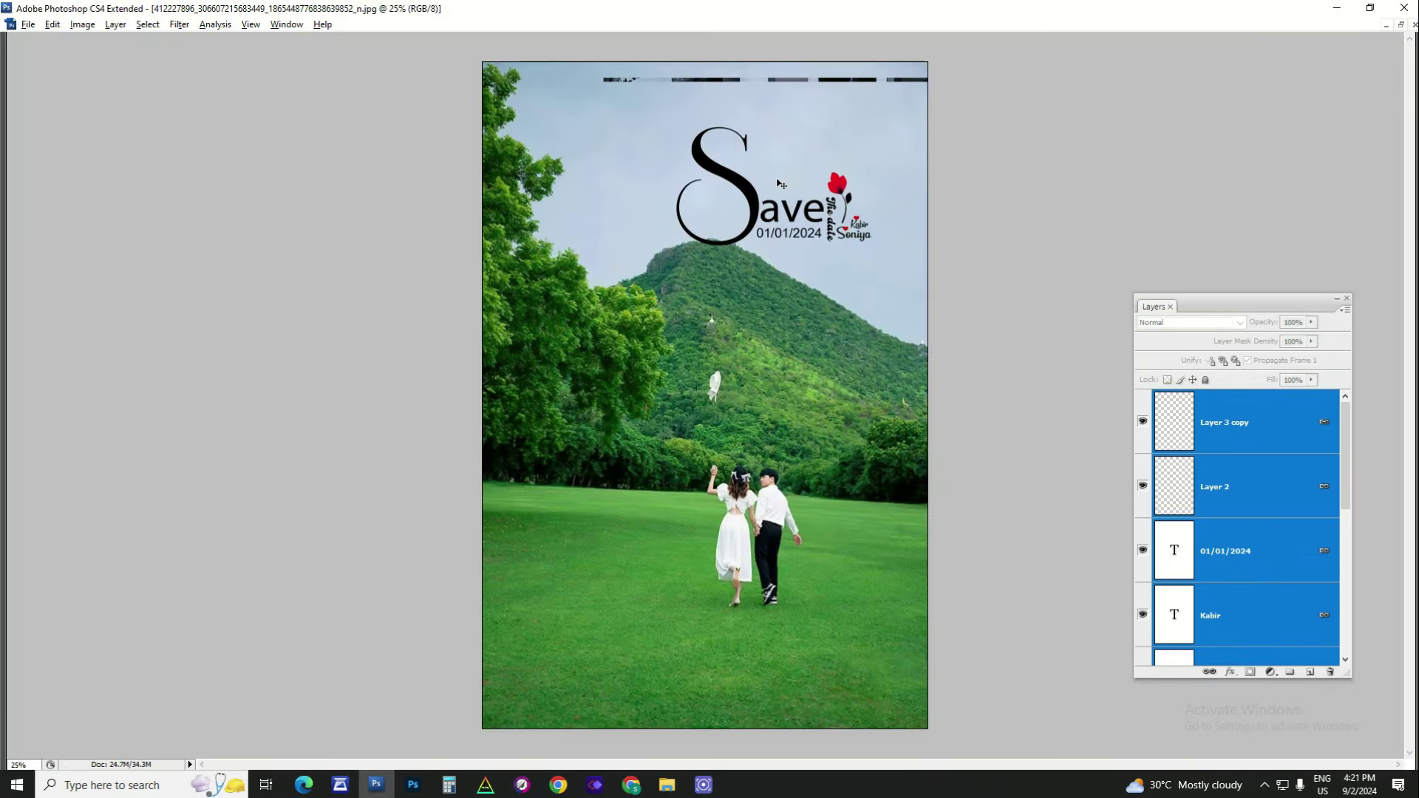
# - Rescale the Save the date title over the sky and check its two name text layers
pyautogui.click(744, 183)
pyautogui.moveTo(897, 204); pyautogui.dragTo(908, 209)
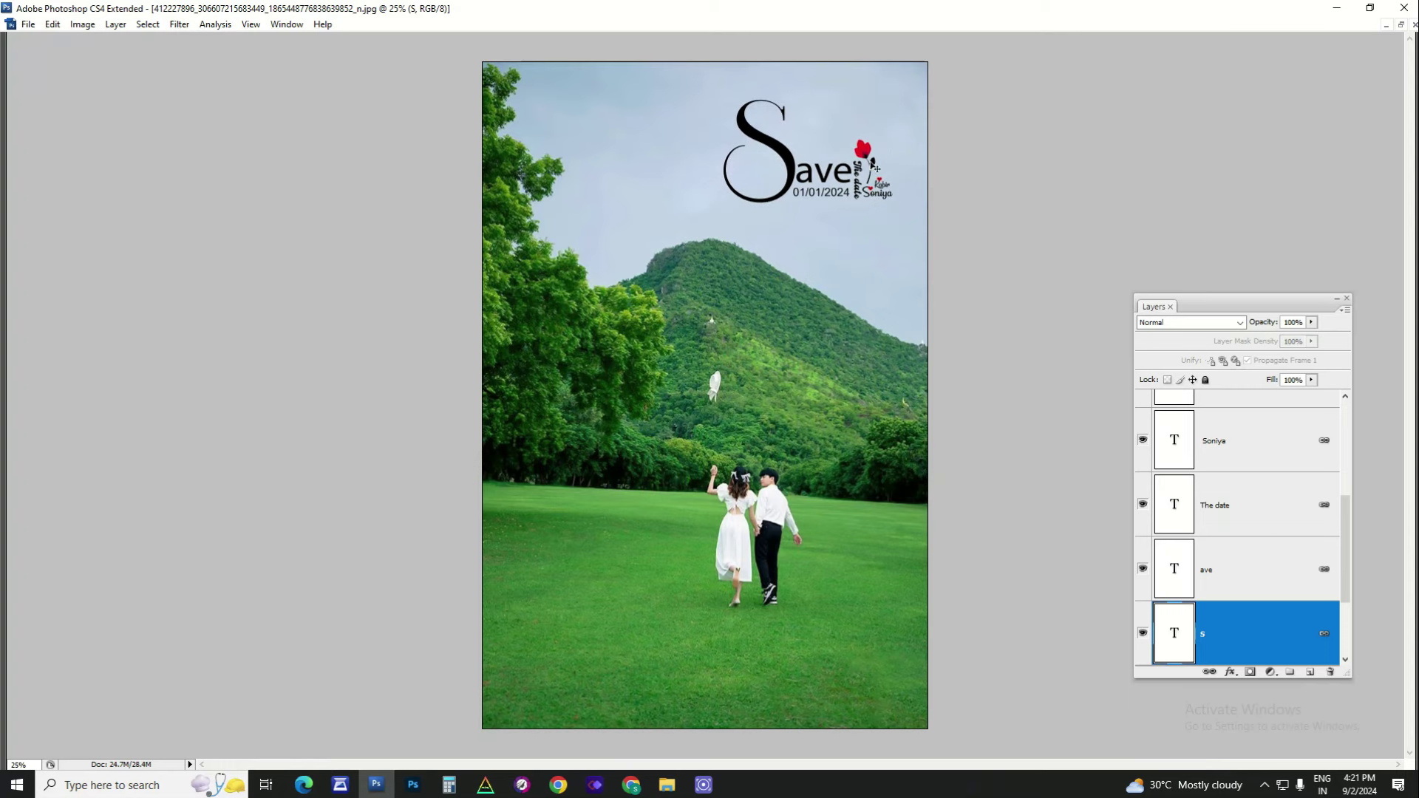
pyautogui.press('Return')
pyautogui.scroll(5, 952, 303)
pyautogui.press('f')
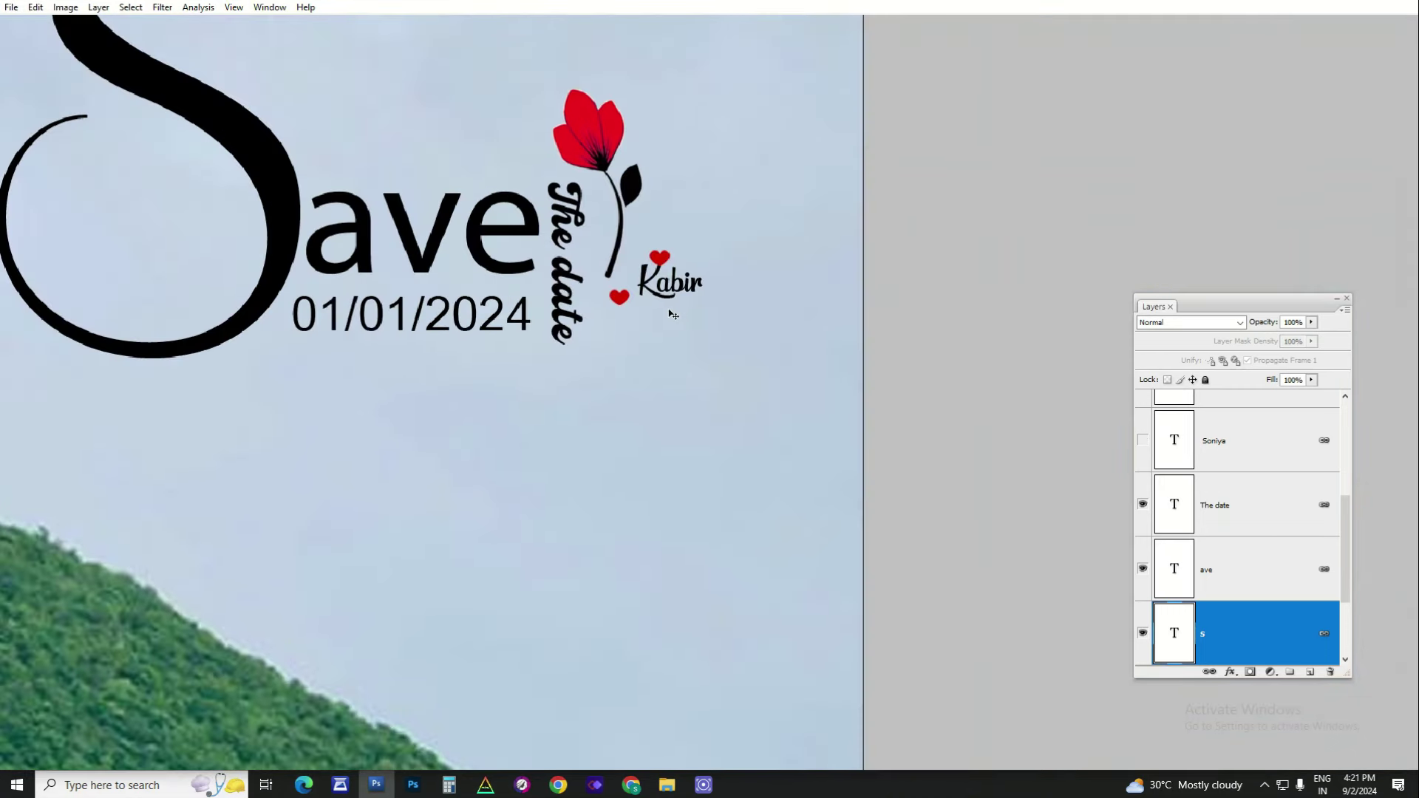
pyautogui.hotkey('ctrl', 'z')
pyautogui.click(553, 360)
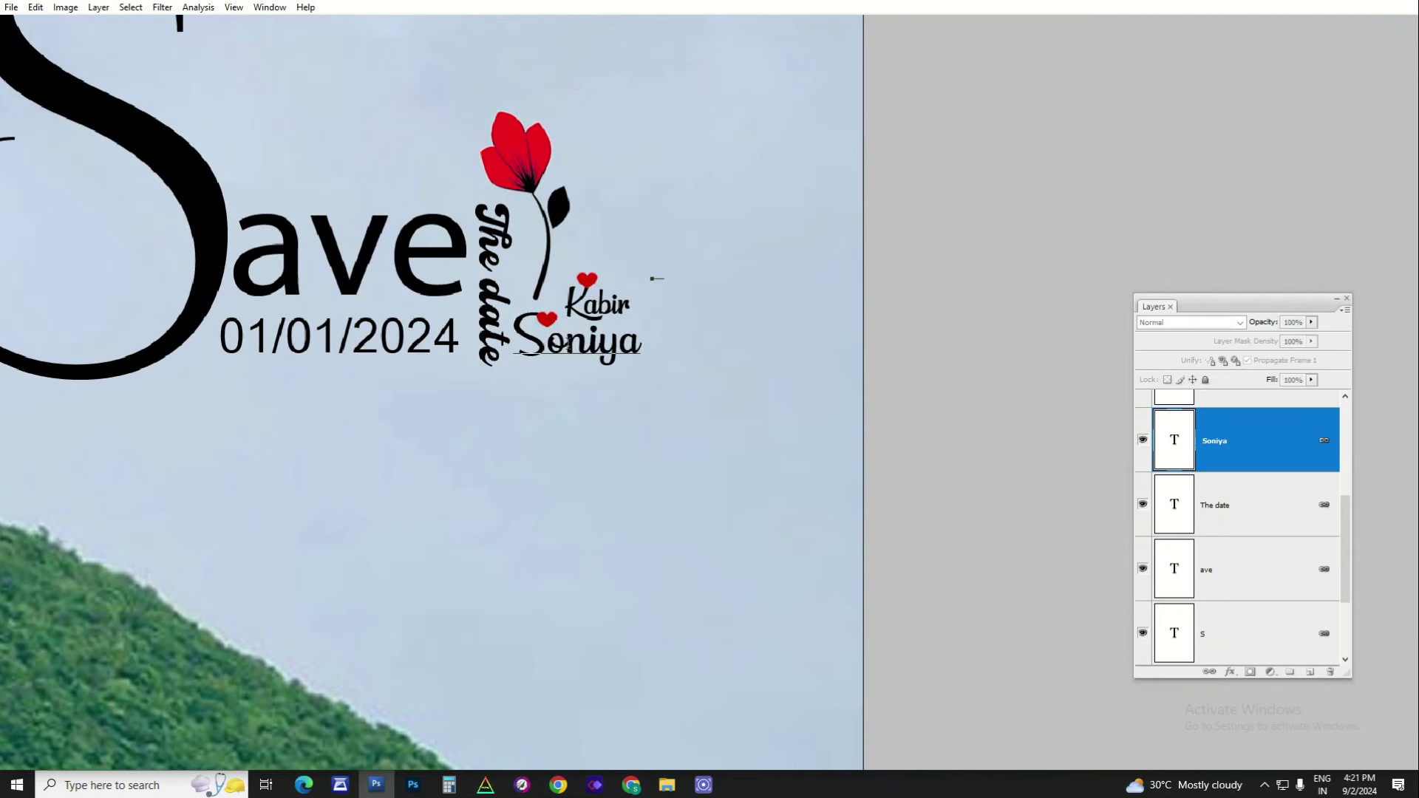
pyautogui.click(614, 316)
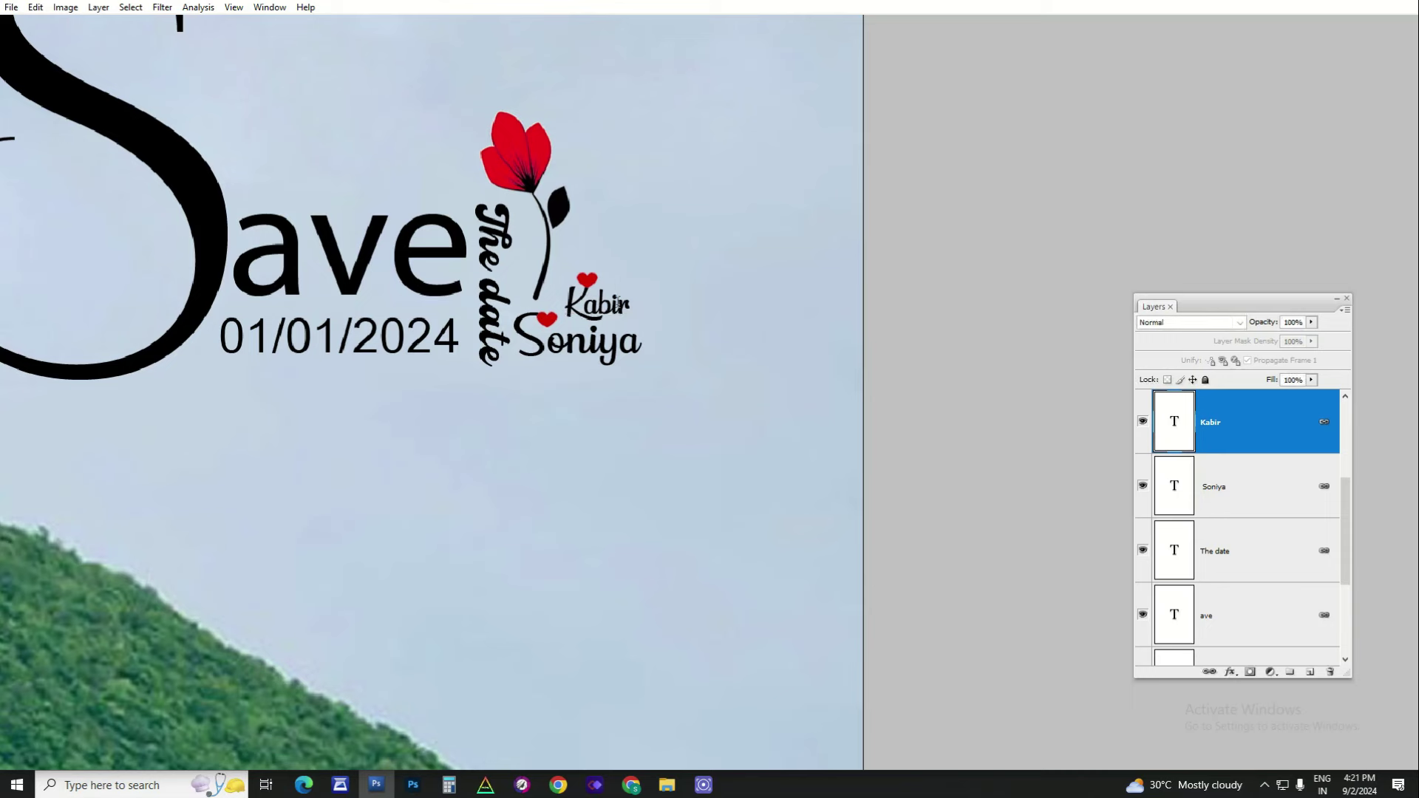
# - Zoom around the photo to inspect the title, then close it without saving
pyautogui.rightClick(649, 305)
pyautogui.click(698, 314)
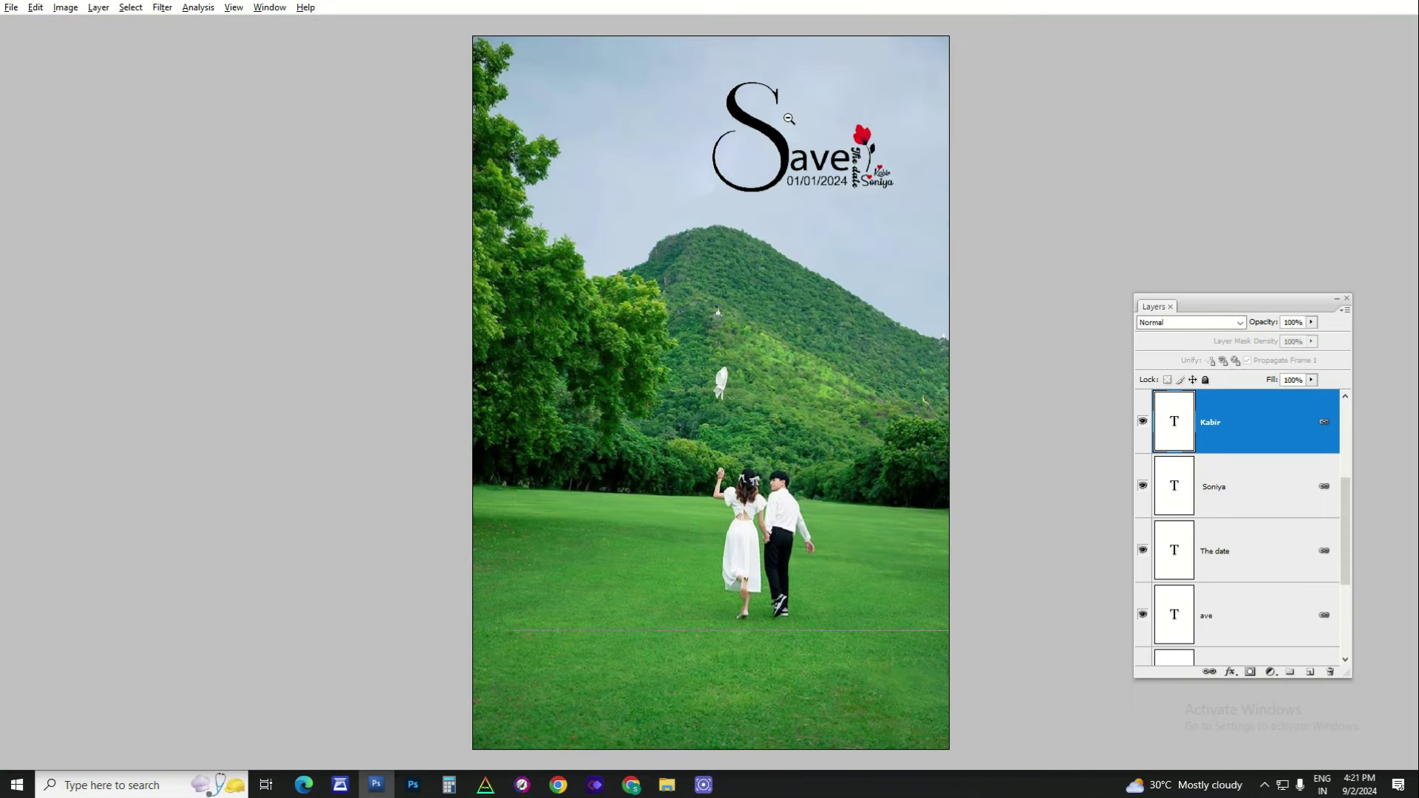
pyautogui.keyDown('alt'); pyautogui.click(789, 118); pyautogui.keyUp('alt')
pyautogui.click(704, 248)
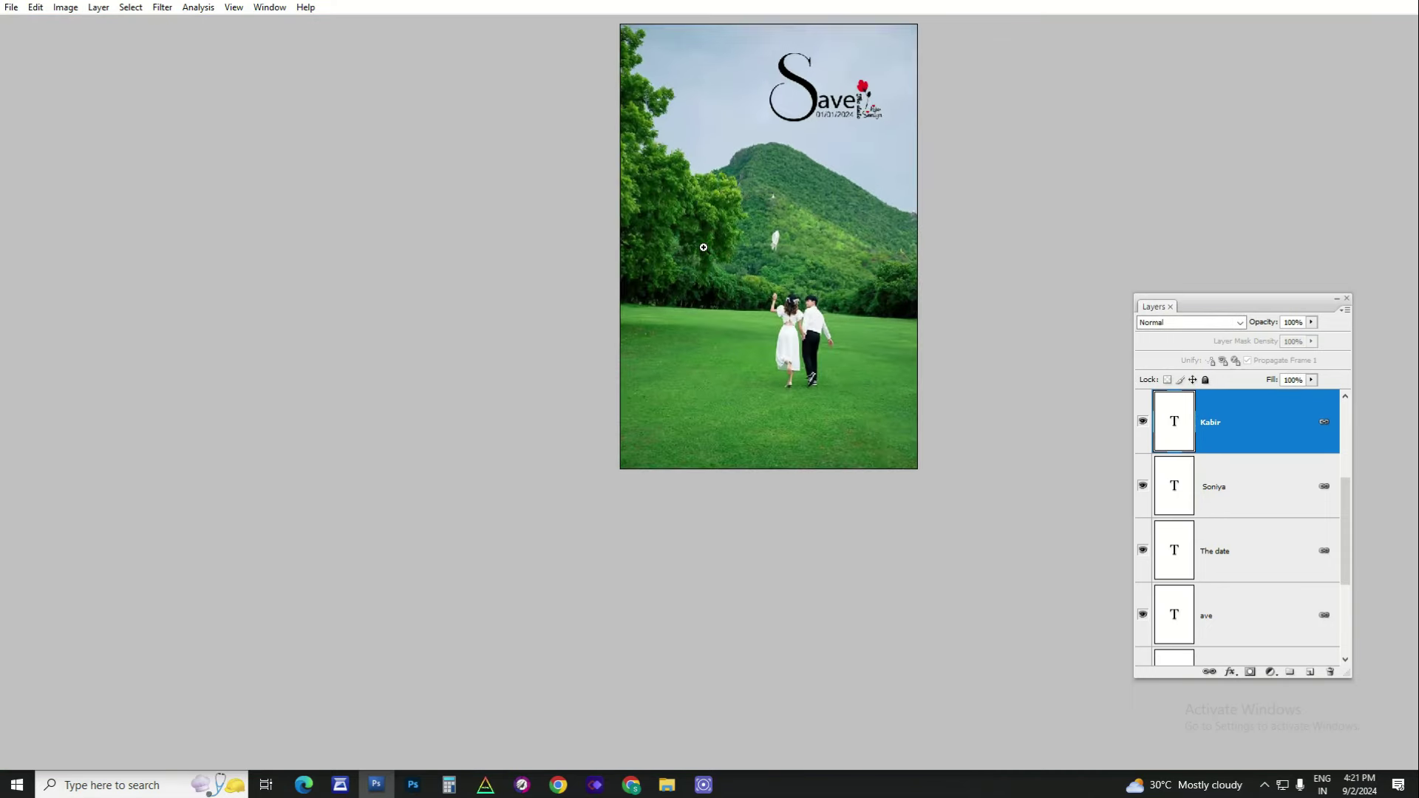
pyautogui.click(703, 247)
pyautogui.moveTo(879, 150); pyautogui.dragTo(558, 279)
pyautogui.hotkey('ctrl', '0')
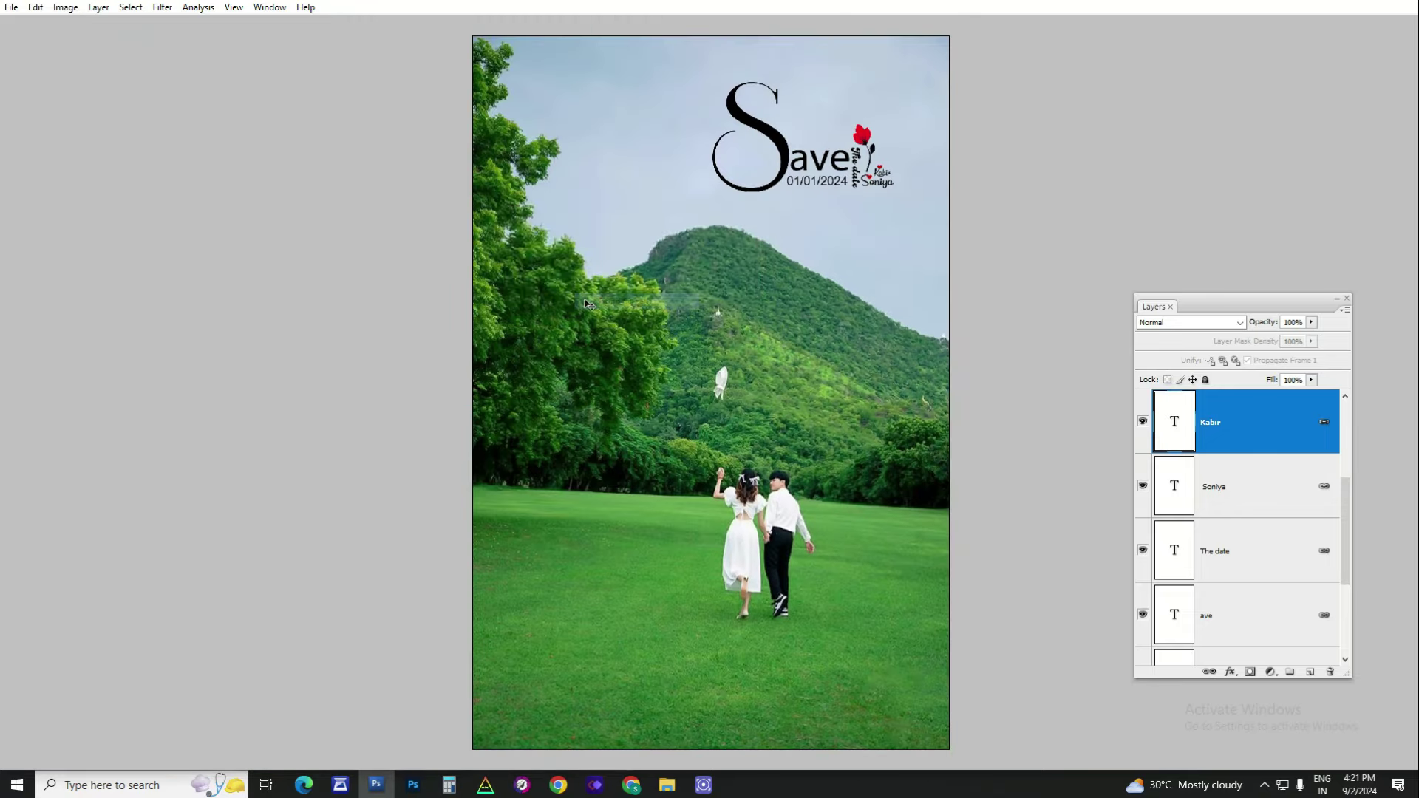
pyautogui.hotkey('ctrl', 'w')
pyautogui.click(634, 284)
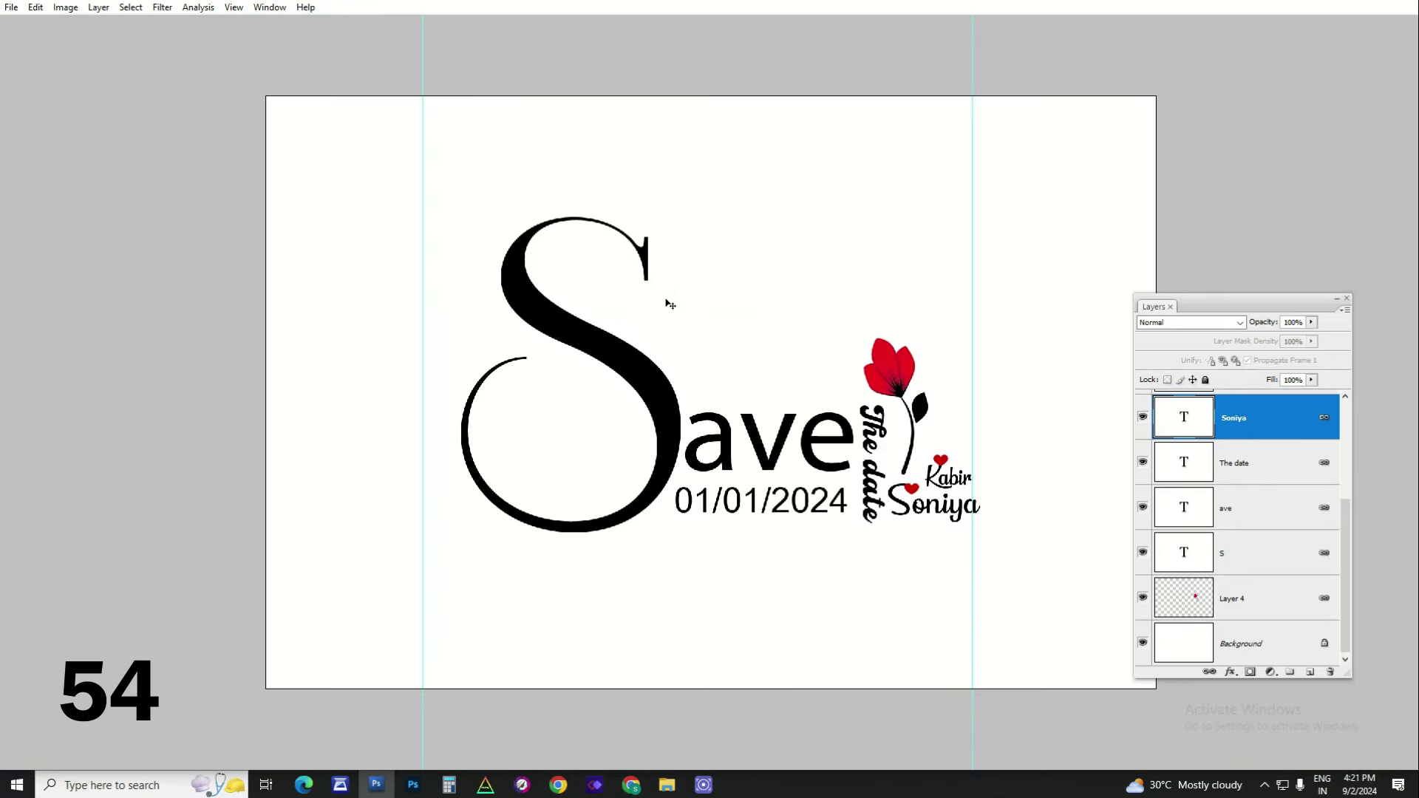
# - Close the remaining templates without saving, then select all 19 items in the templates folder
pyautogui.hotkey('ctrl', 'alt', 'w')
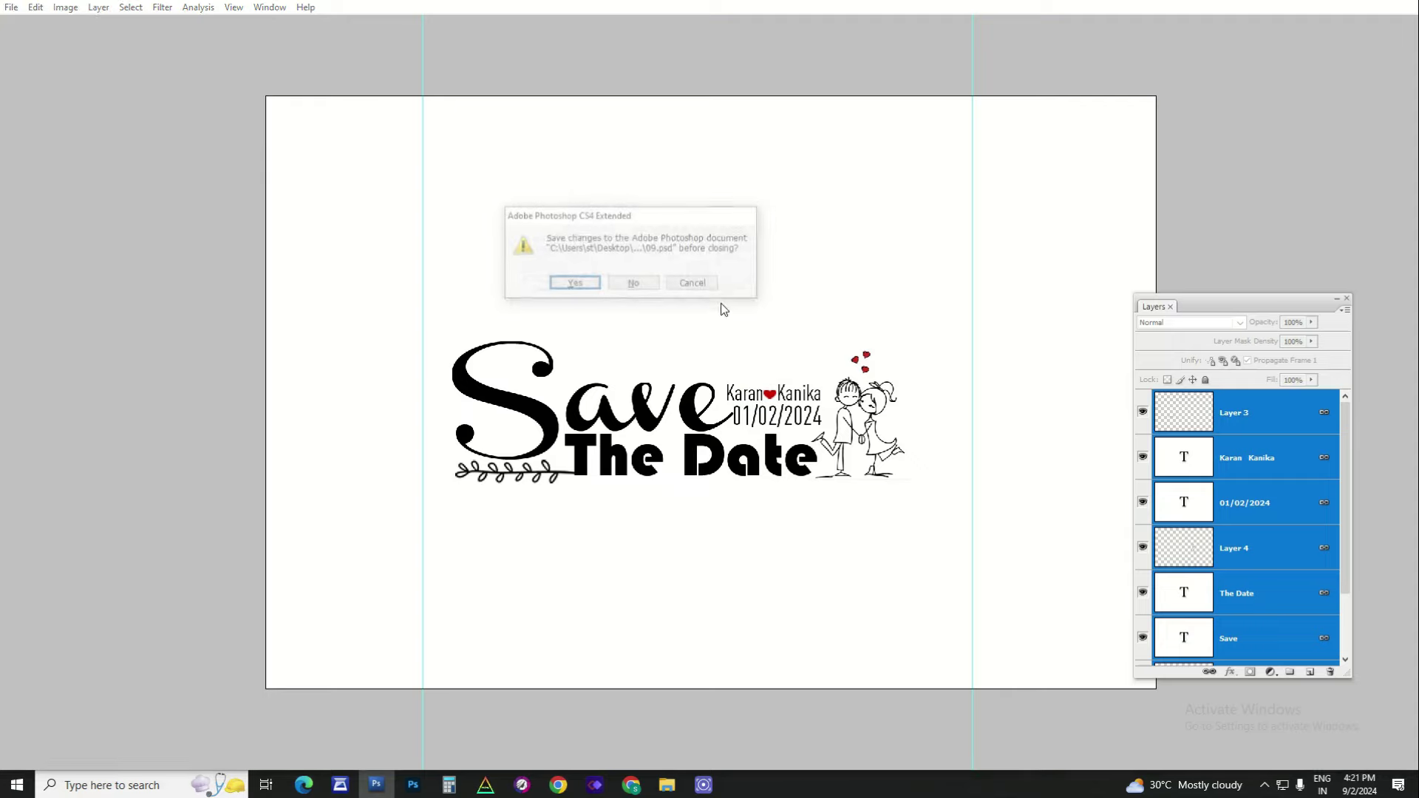
pyautogui.click(647, 284)
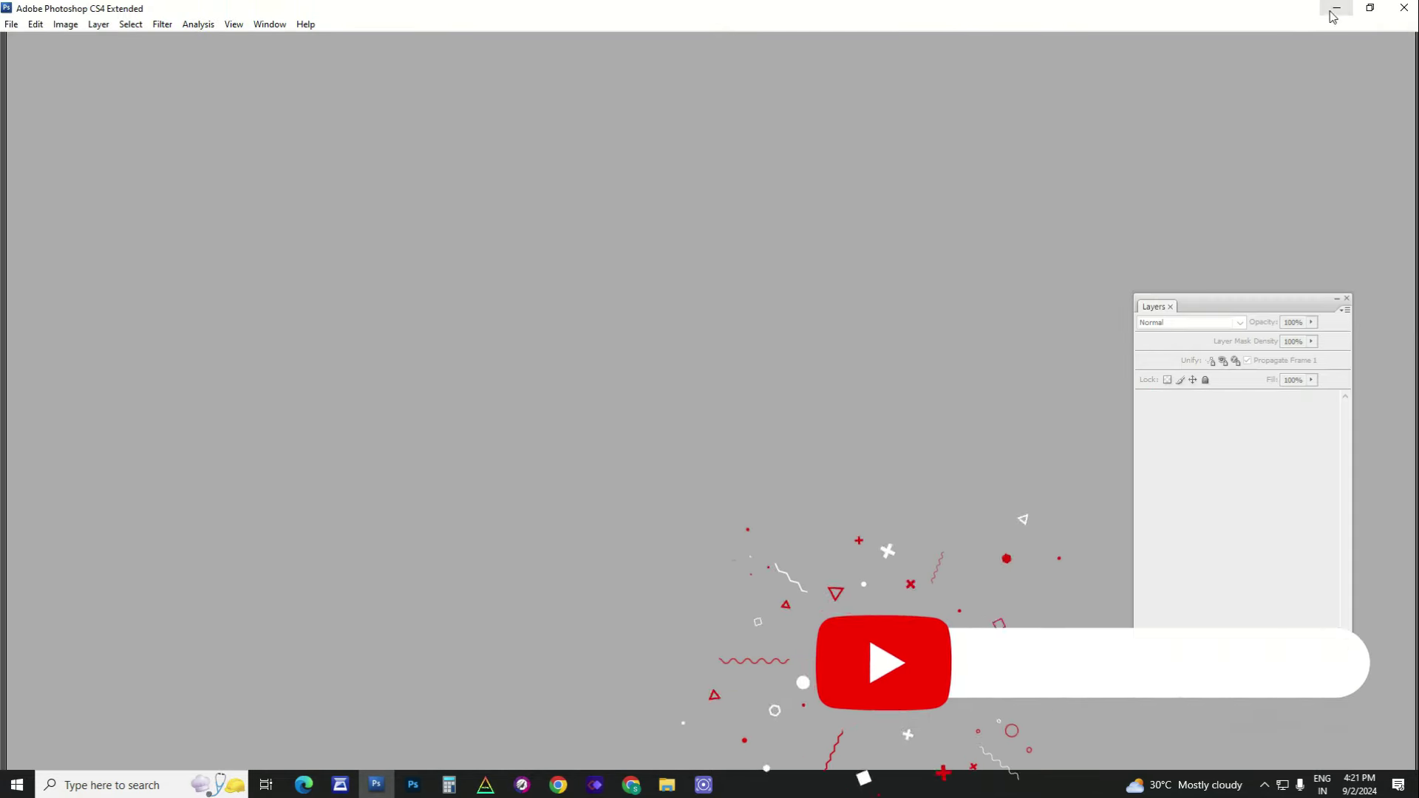
pyautogui.click(1337, 7)
pyautogui.hotkey('ctrl', 'a')
pyautogui.moveTo(710, 215)
pyautogui.mouseDown()
pyautogui.moveTo(936, 201)
pyautogui.moveTo(871, 397)
pyautogui.mouseUp()
# - From the parent folder, extract the Save the date RAR archive with default settings
pyautogui.hotkey('alt', 'Up')
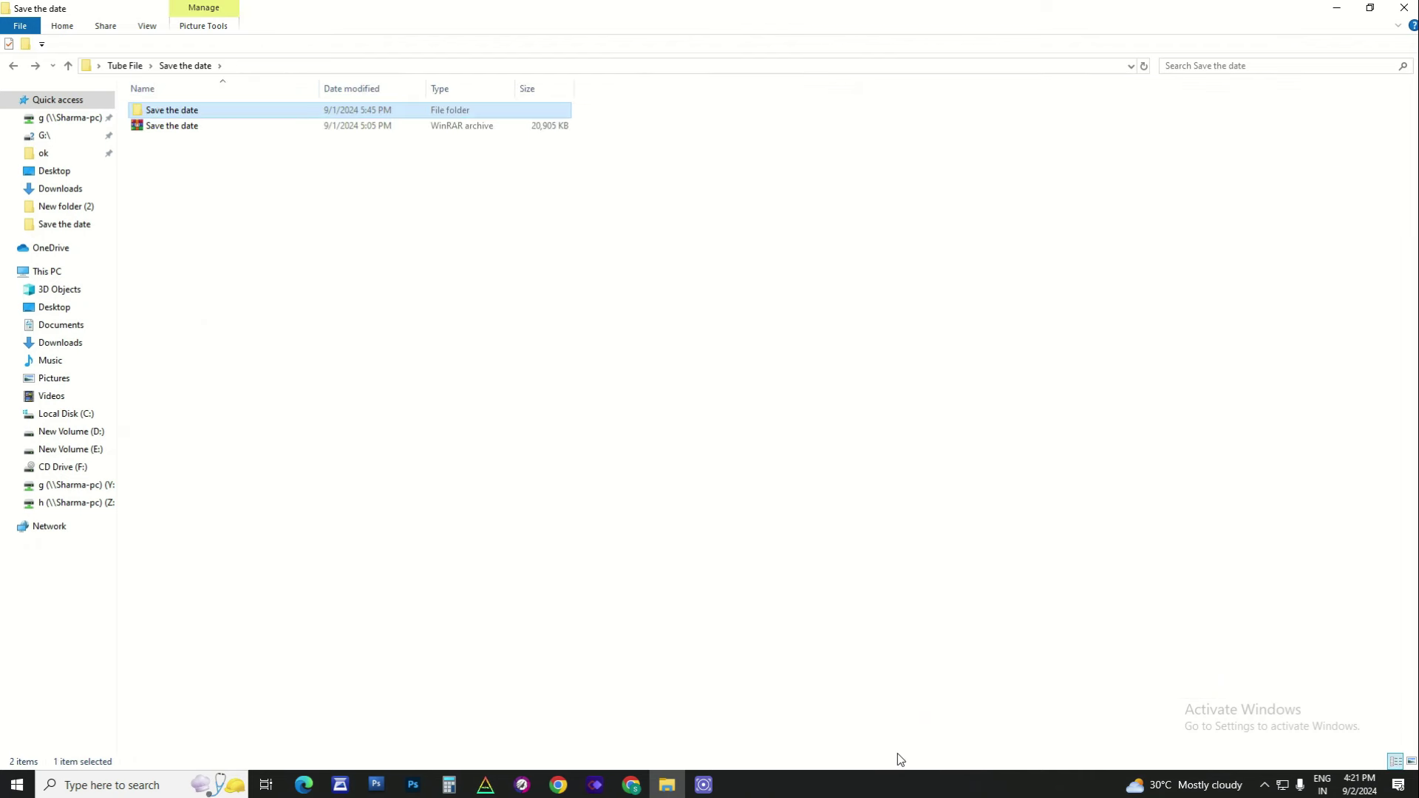
pyautogui.rightClick(196, 130)
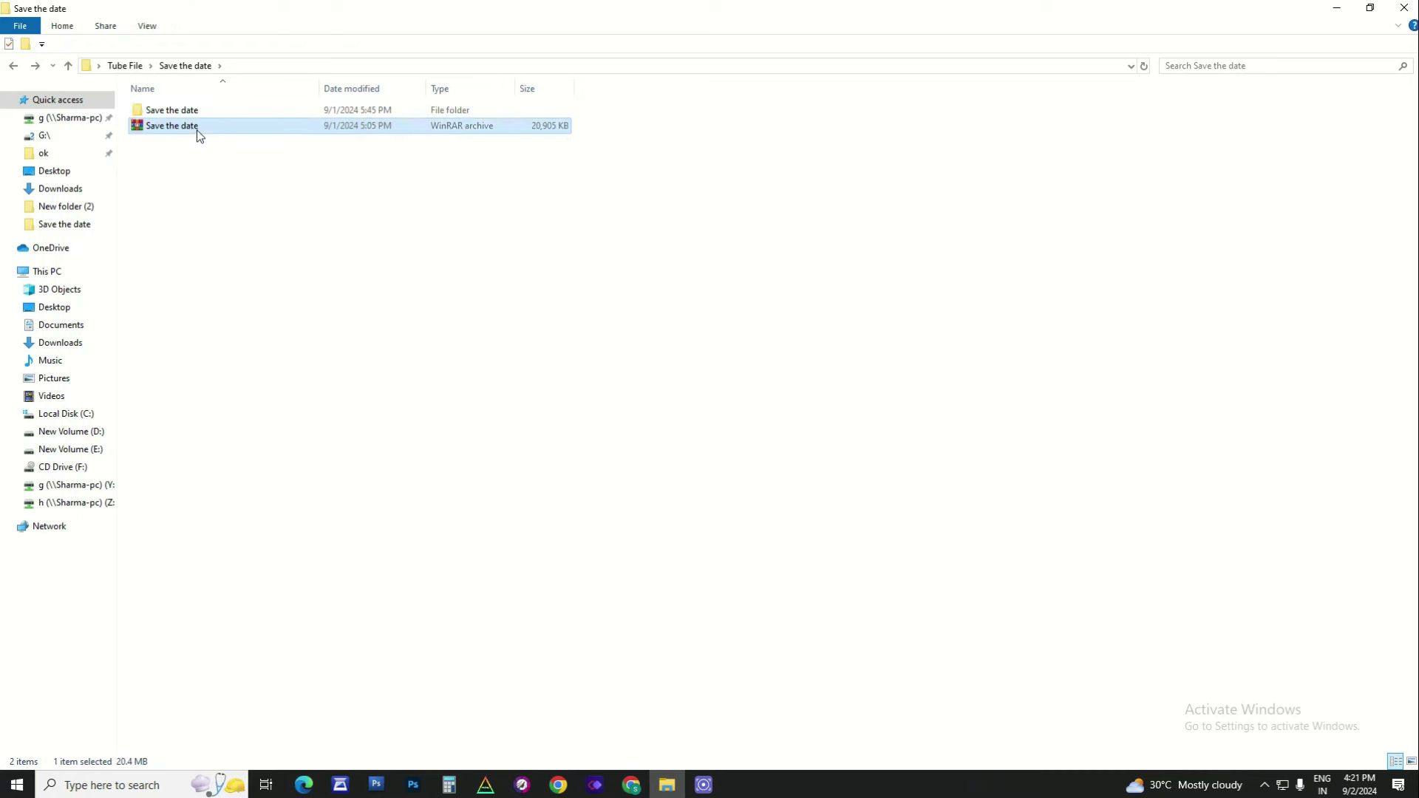
pyautogui.click(237, 189)
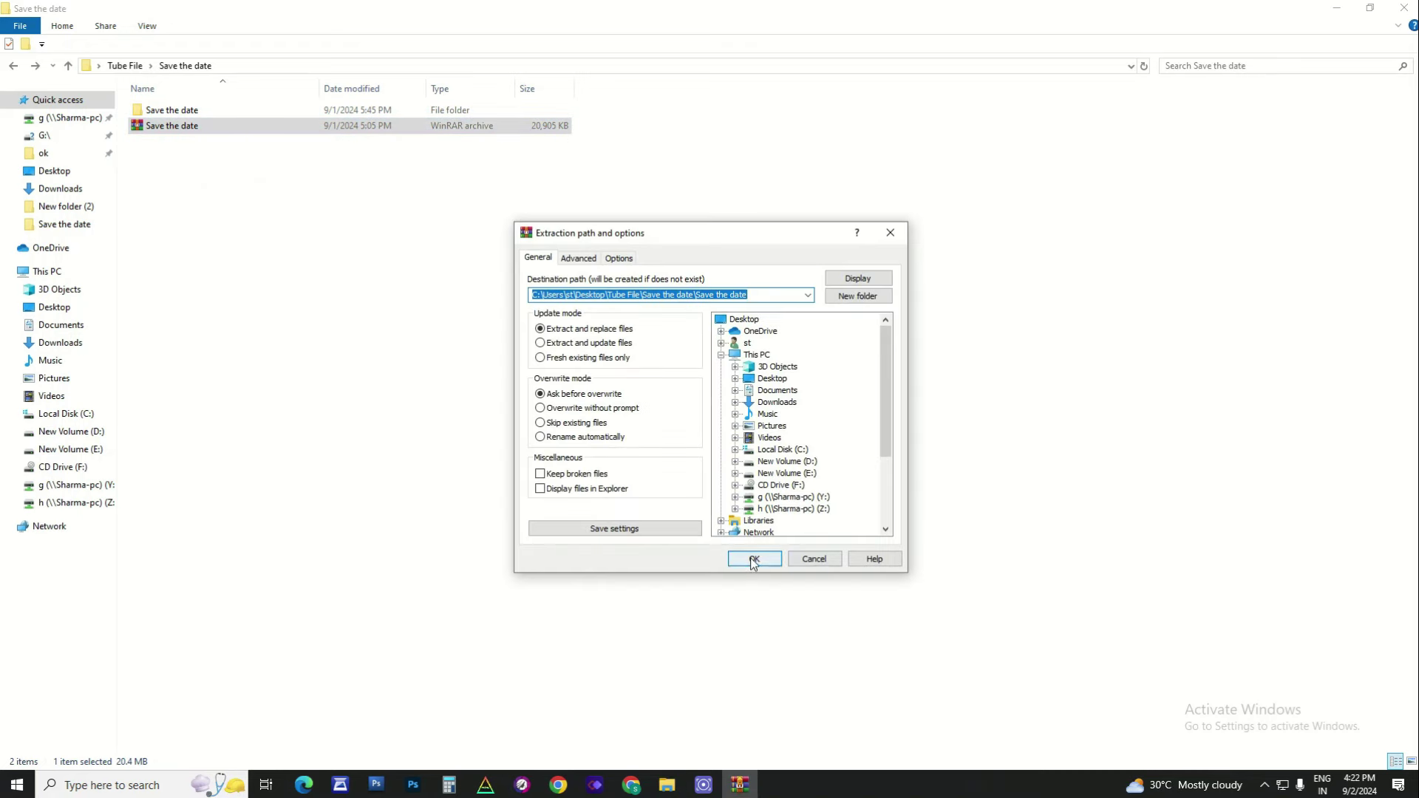
pyautogui.click(751, 553)
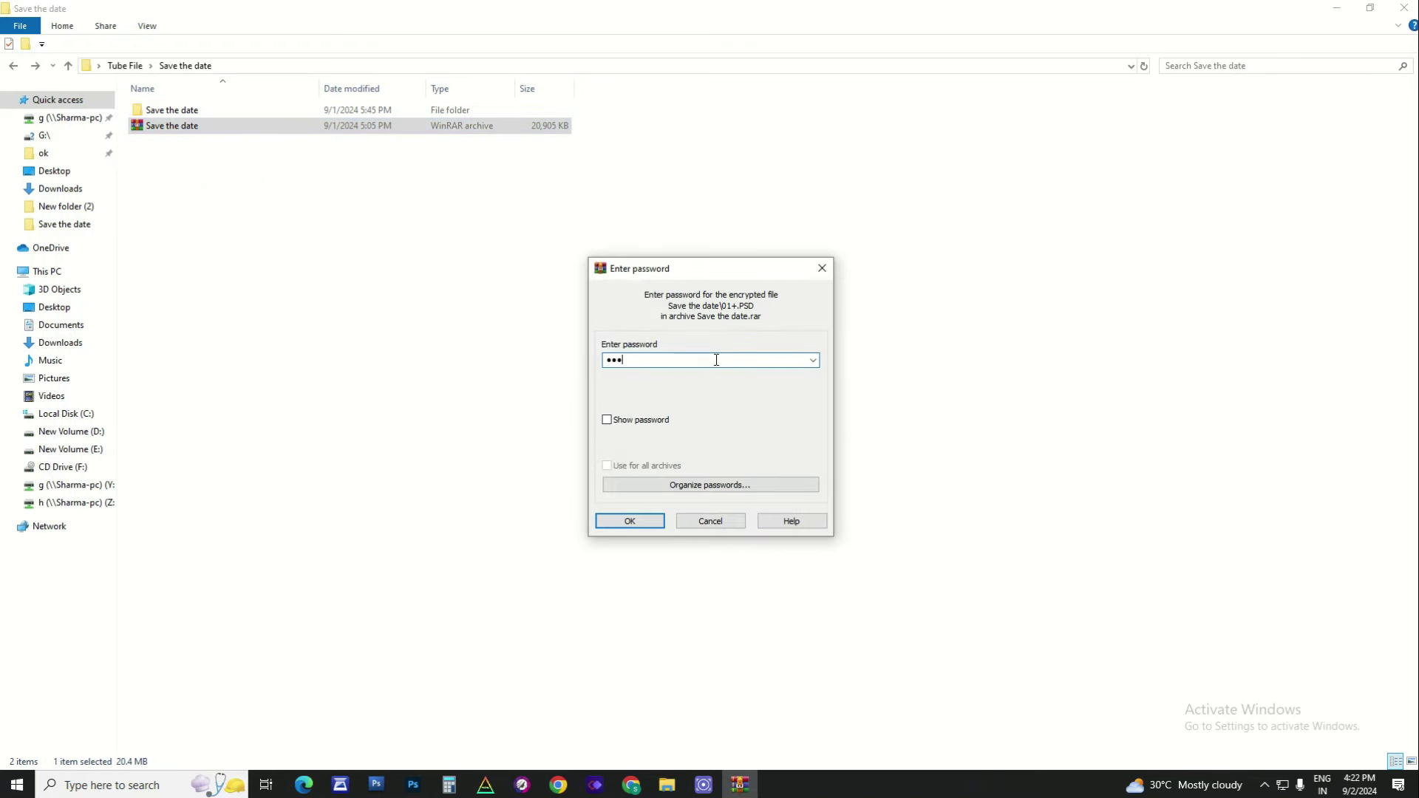
pyautogui.moveTo(273, 190)
pyautogui.mouseDown()
pyautogui.moveTo(222, 107)
pyautogui.moveTo(312, 133)
pyautogui.moveTo(301, 130)
pyautogui.mouseUp()
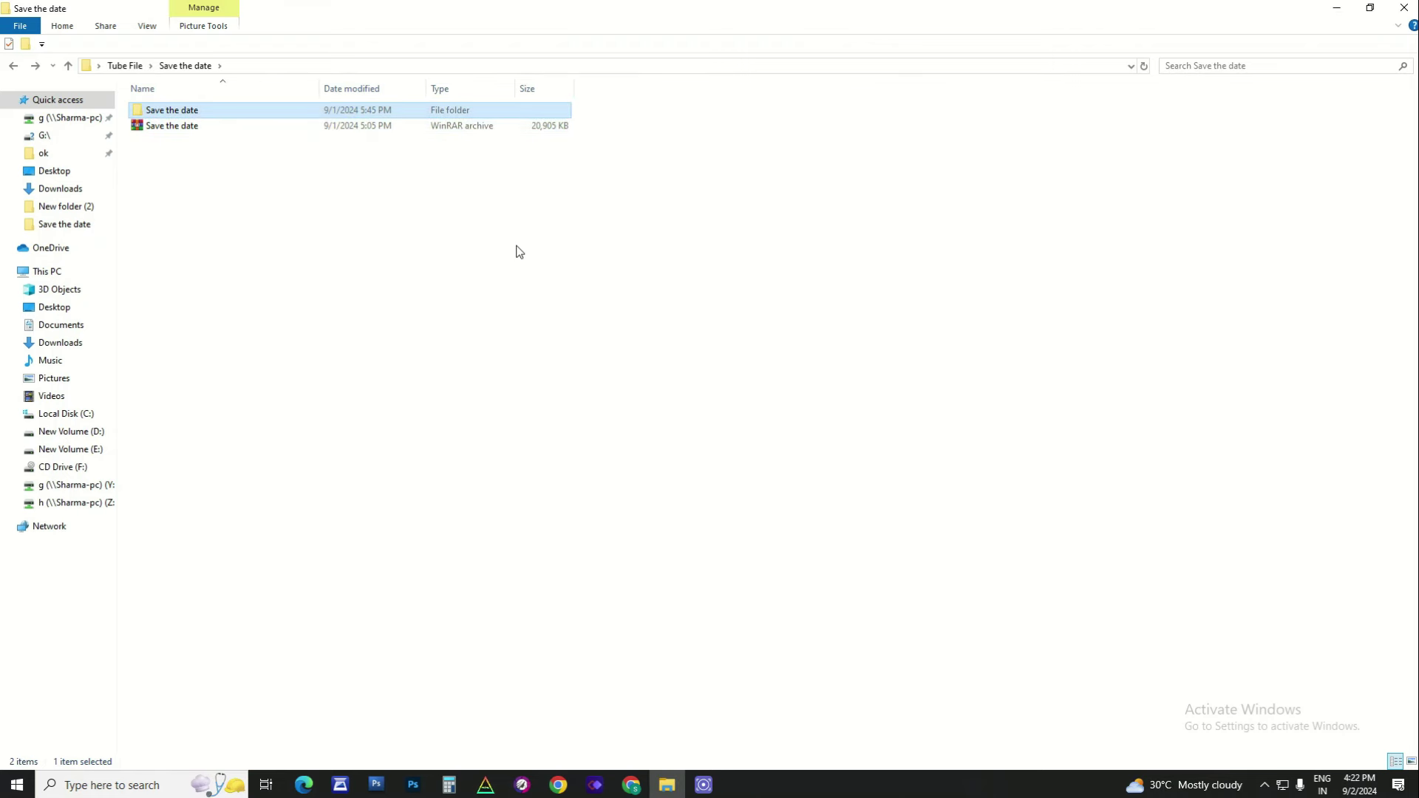